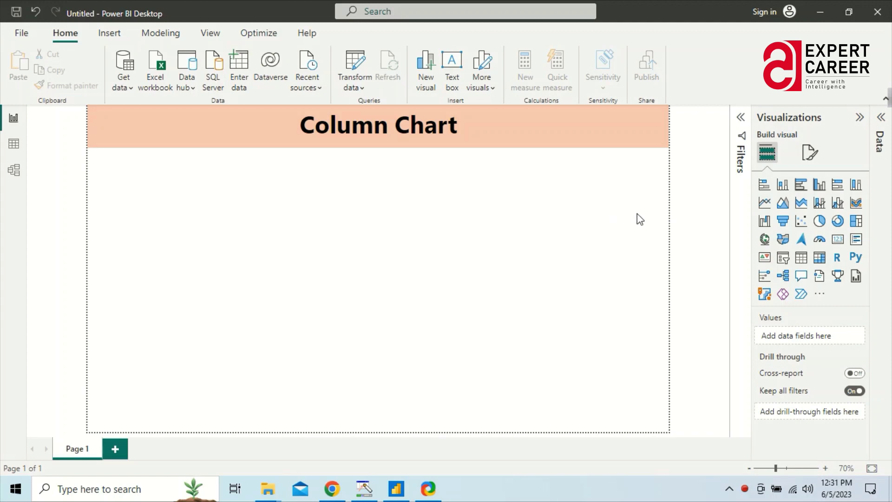
Open the Excel workbook Data from the Visual folder as a data source.
{"action": "left_click", "coordinate": [882, 120]}
{"action": "left_click", "coordinate": [882, 120]}
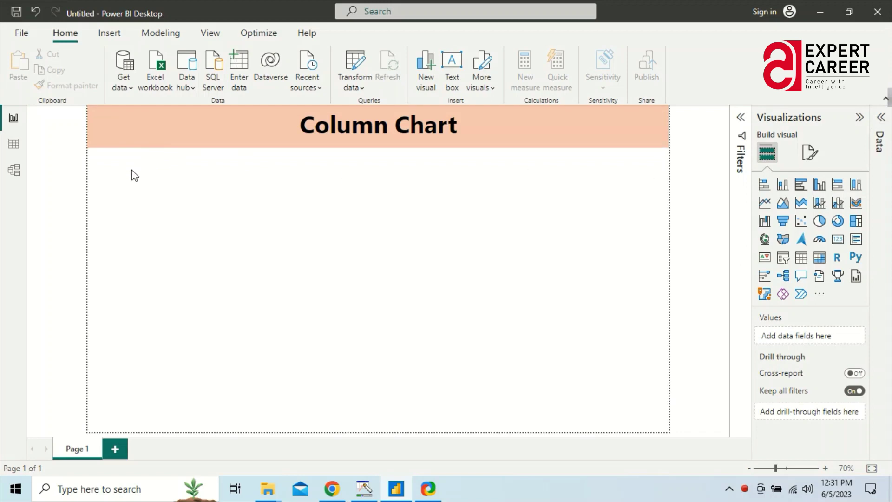
{"action": "left_click", "coordinate": [125, 92]}
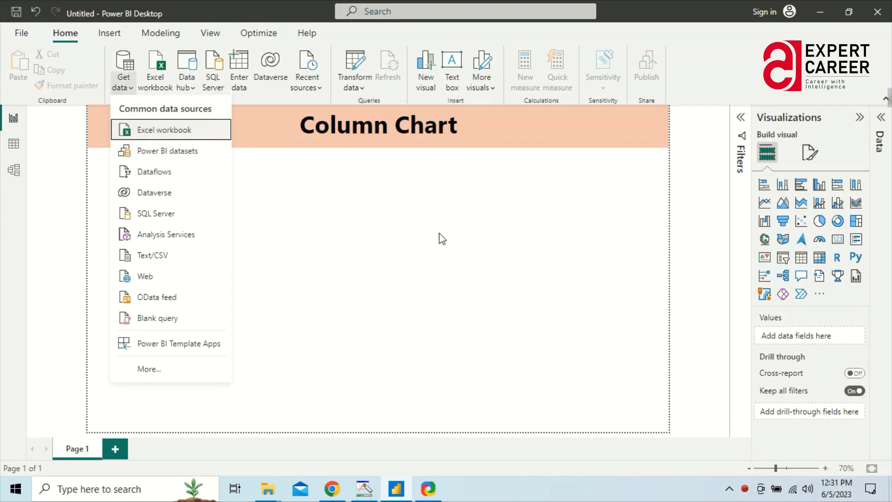
{"action": "left_click", "coordinate": [168, 130]}
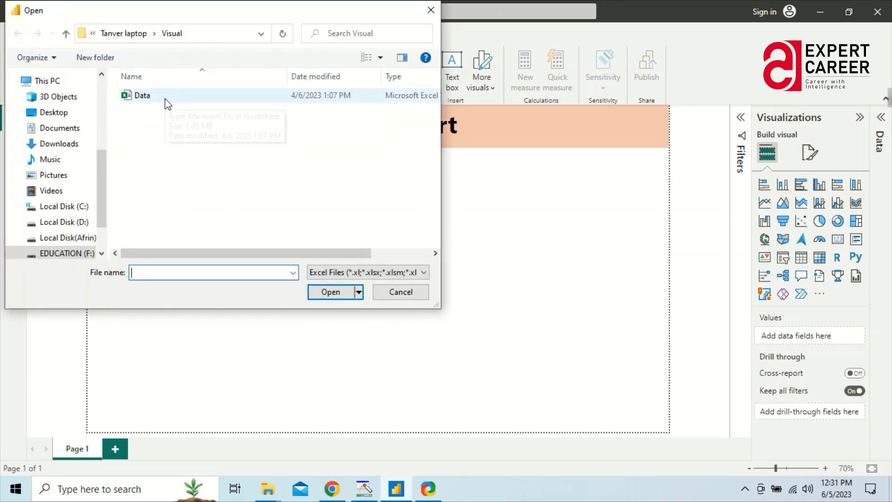
{"action": "left_click", "coordinate": [163, 96]}
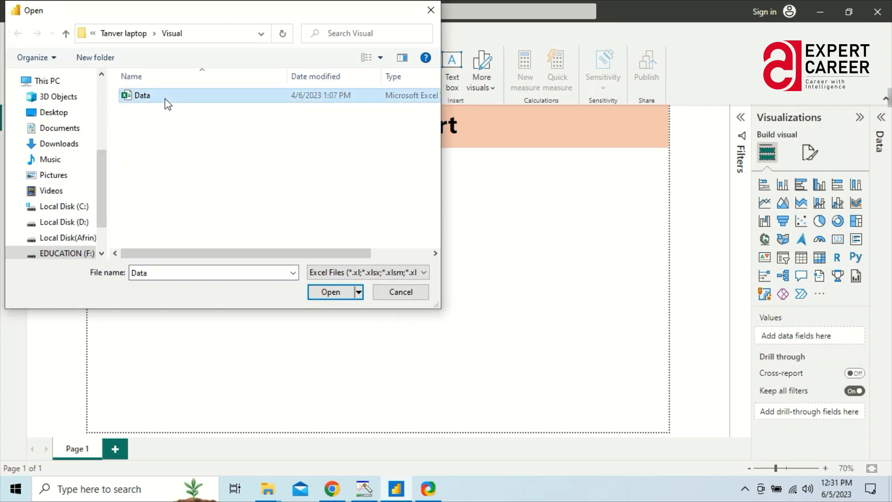
{"action": "left_click", "coordinate": [318, 293]}
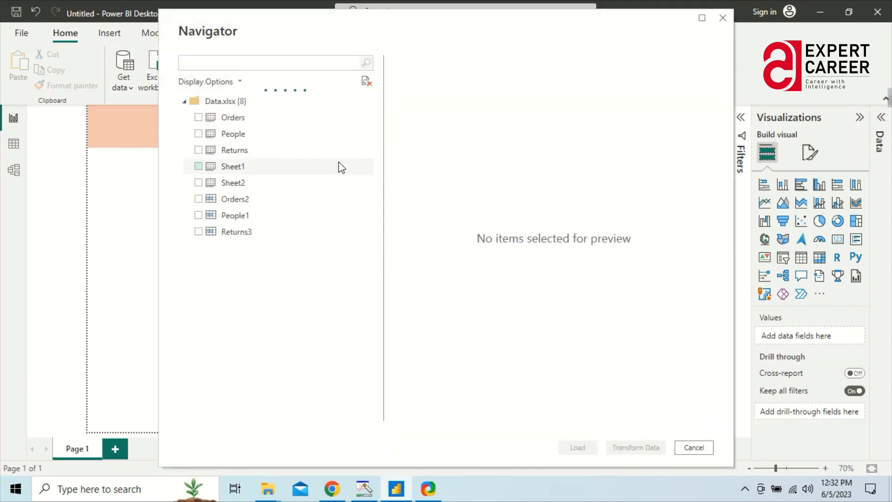
Load the Orders, People and Returns sheets from Data.xlsx into the report.
{"action": "left_click", "coordinate": [198, 118]}
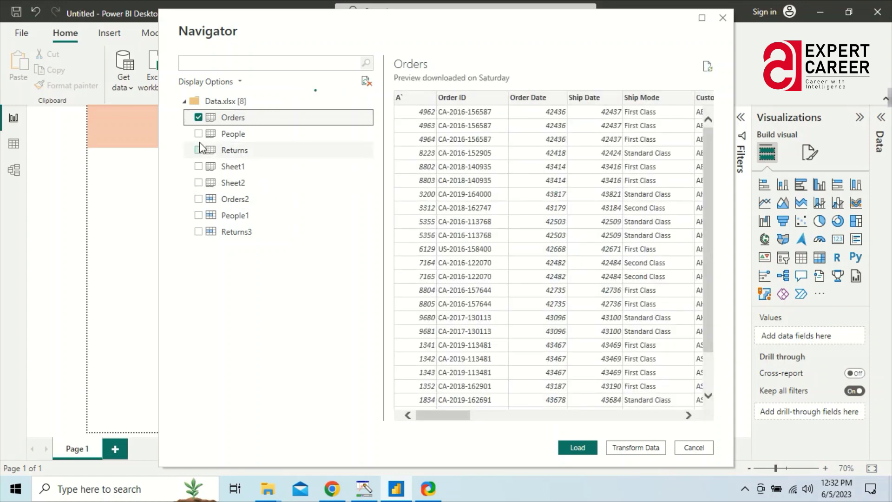
{"action": "left_click", "coordinate": [199, 134]}
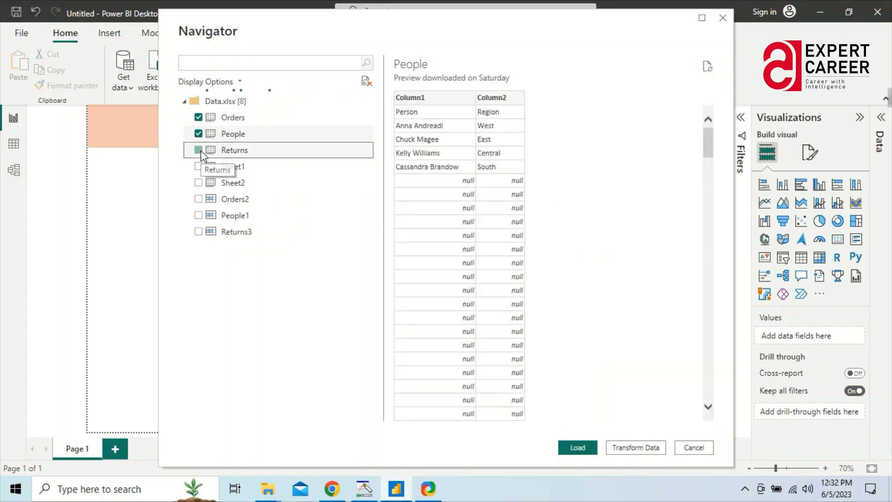
{"action": "left_click", "coordinate": [199, 150]}
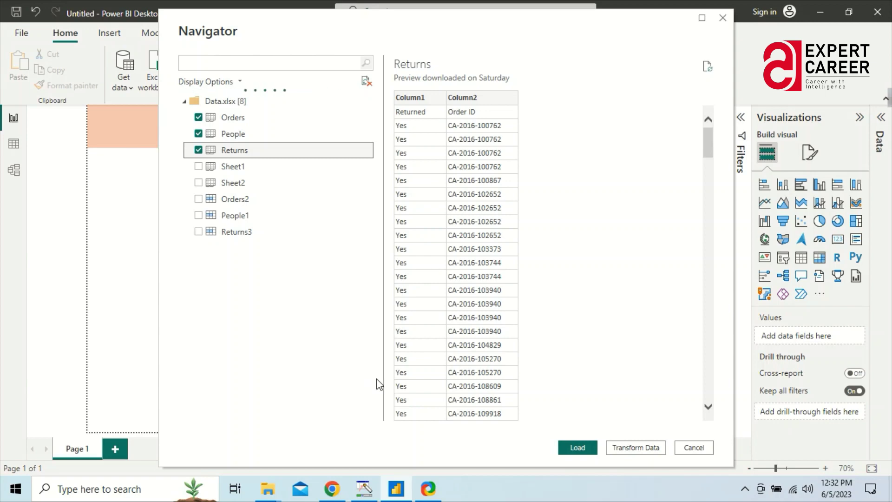
{"action": "left_click", "coordinate": [576, 449]}
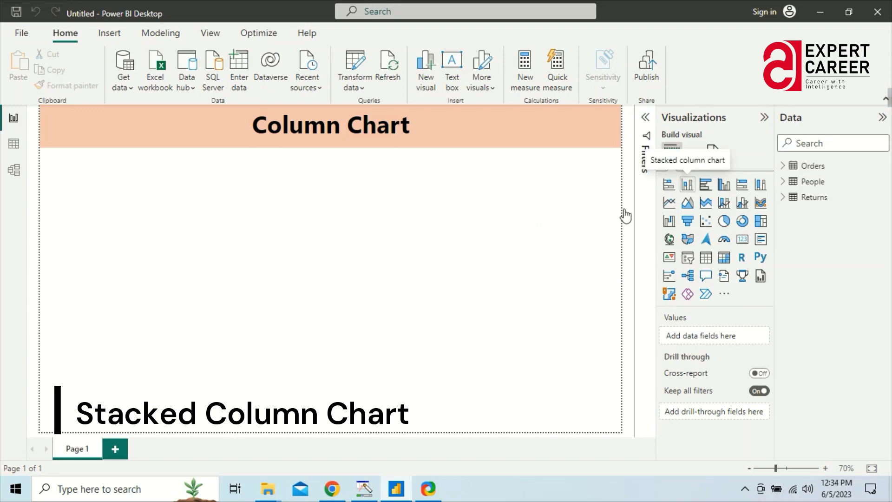
Insert a stacked column chart, collapse the filters and resize the empty visual to under half the page width, making it taller.
{"action": "left_click", "coordinate": [688, 185]}
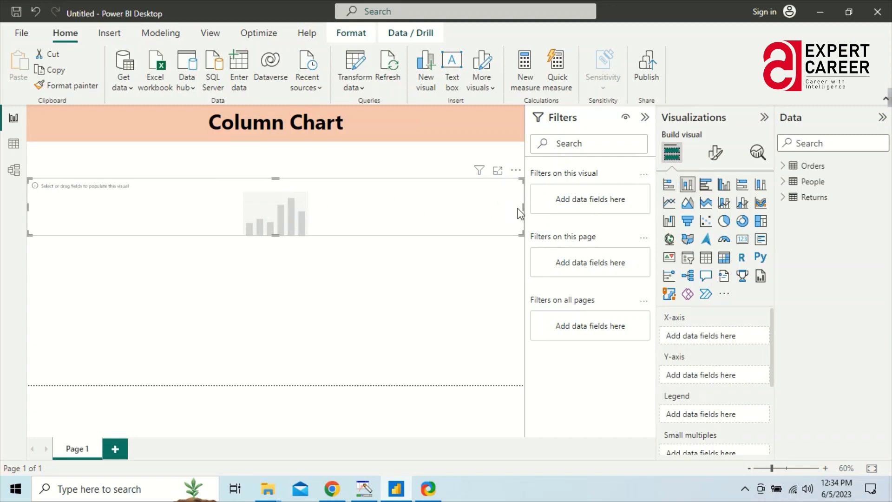
{"action": "left_click_drag", "start_coordinate": [524, 206], "coordinate": [295, 208]}
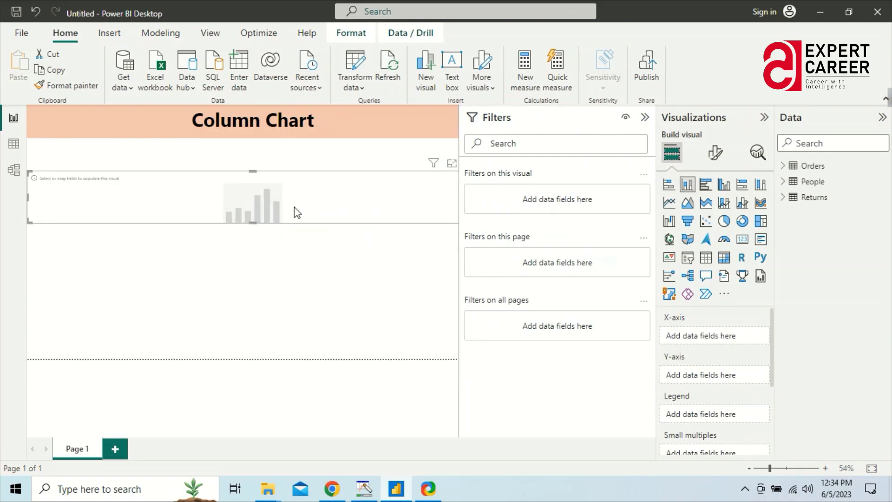
{"action": "left_click", "coordinate": [646, 117]}
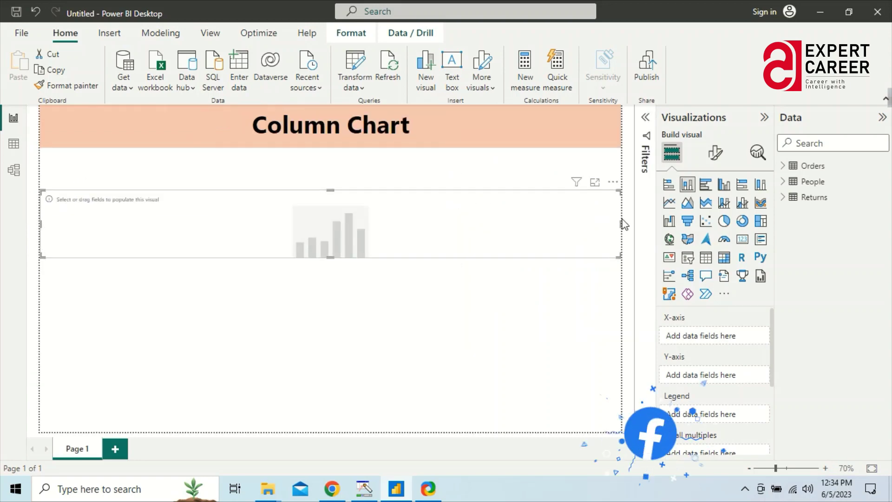
{"action": "left_click_drag", "start_coordinate": [621, 223], "coordinate": [273, 322]}
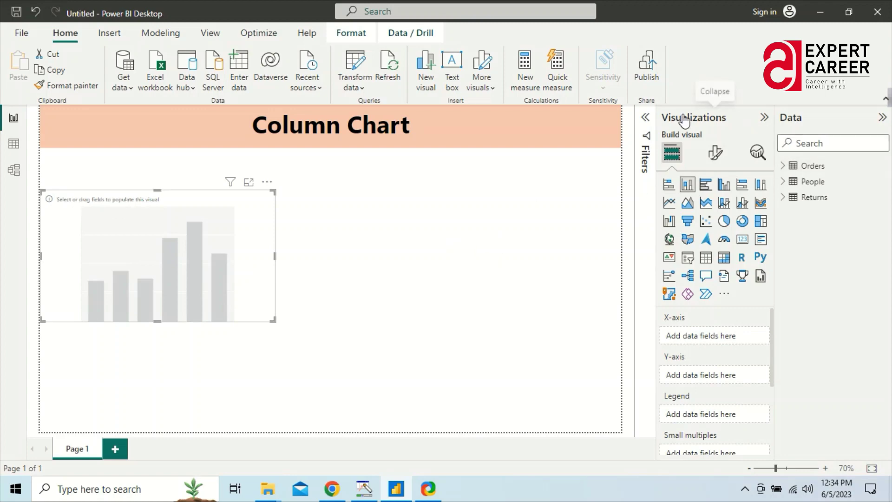
Move the empty column chart slightly to the right, away from the page's left edge.
{"action": "scroll", "coordinate": [683, 316], "scroll_direction": "down", "scroll_amount": 2}
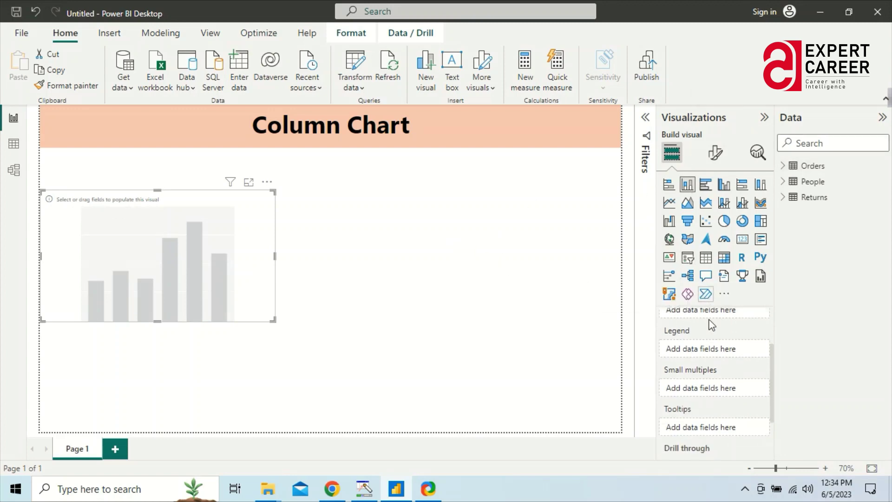
{"action": "scroll", "coordinate": [702, 330], "scroll_direction": "up", "scroll_amount": 2}
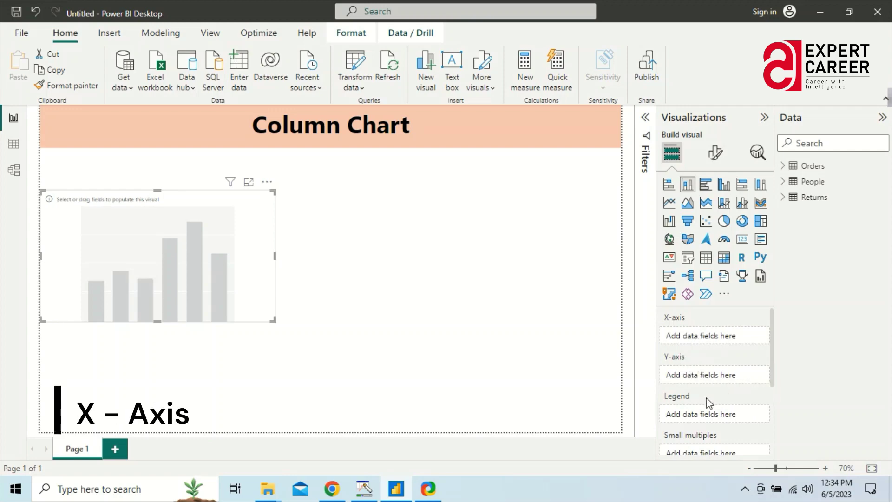
{"action": "scroll", "coordinate": [707, 397], "scroll_direction": "down", "scroll_amount": 2}
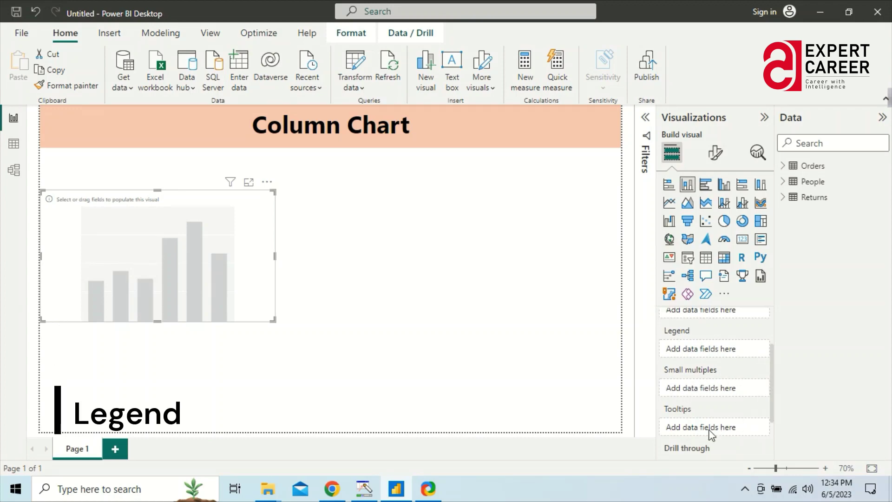
{"action": "scroll", "coordinate": [755, 401], "scroll_direction": "up", "scroll_amount": 1}
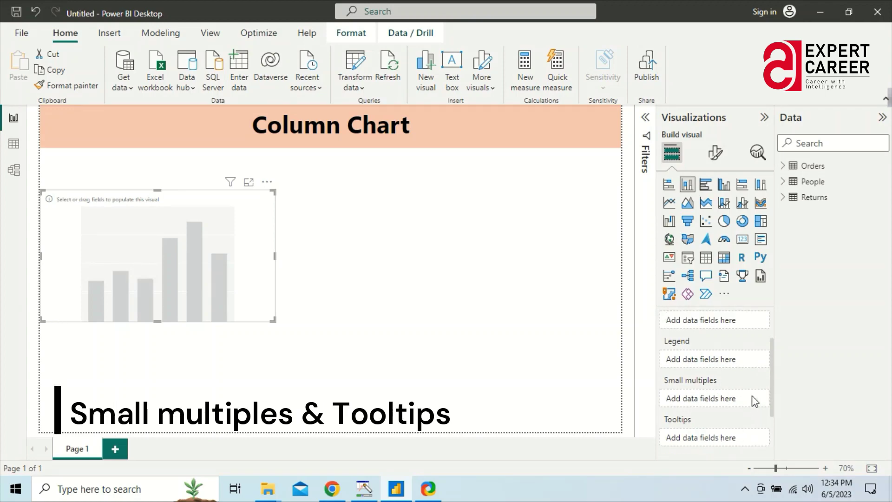
{"action": "scroll", "coordinate": [755, 401], "scroll_direction": "up", "scroll_amount": 2}
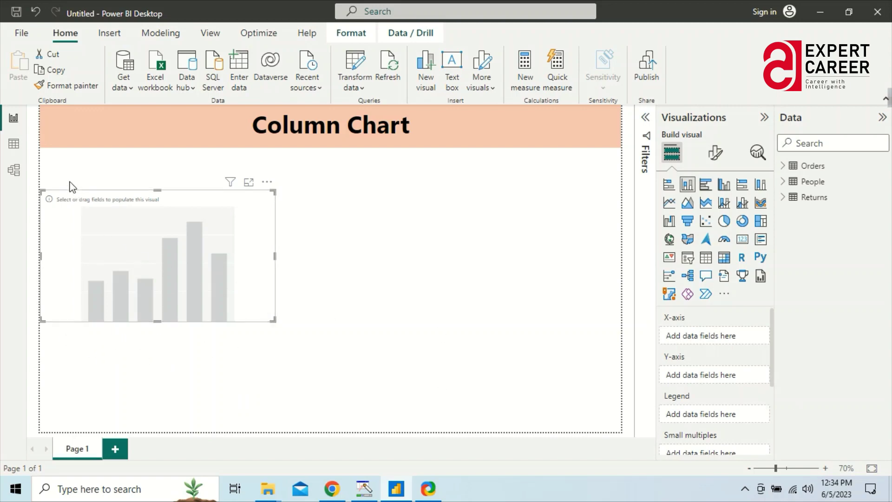
{"action": "left_click_drag", "start_coordinate": [248, 219], "coordinate": [312, 219]}
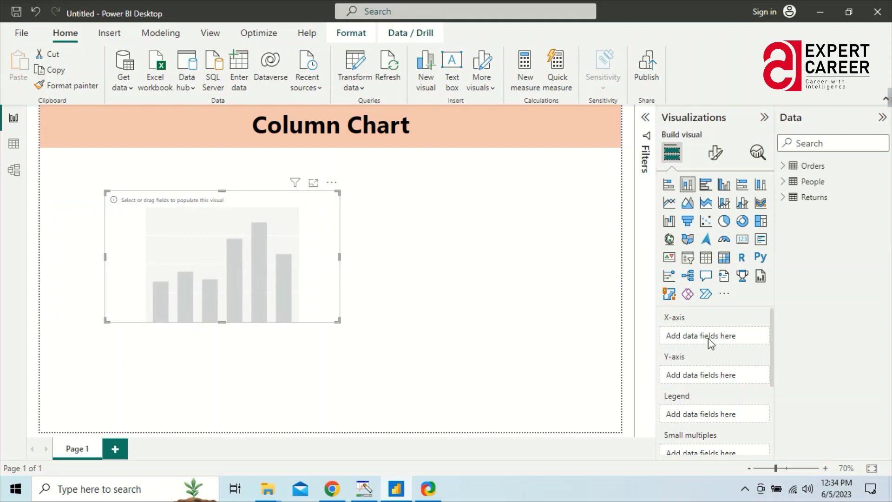
Plot Sales on the Y-axis by Sub-Category on the X-axis from the Orders table, and enlarge the chart.
{"action": "left_click", "coordinate": [784, 167]}
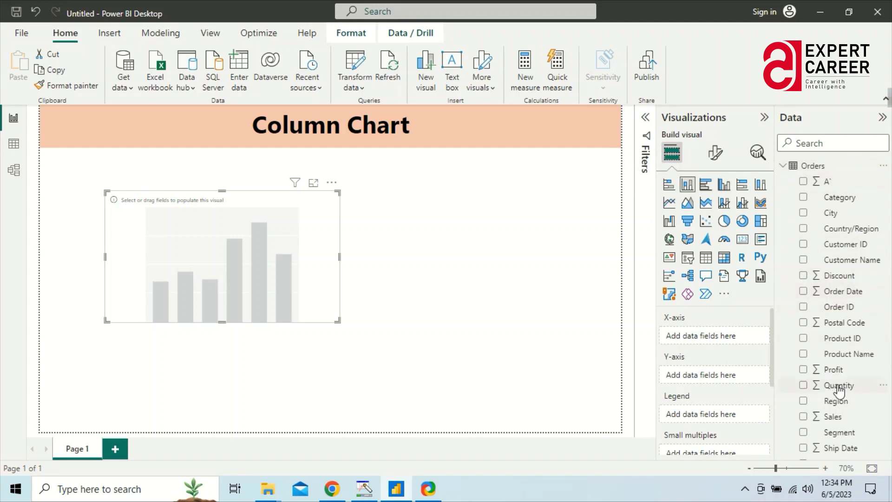
{"action": "left_click", "coordinate": [841, 448]}
{"action": "scroll", "coordinate": [837, 409], "scroll_direction": "down", "scroll_amount": 3}
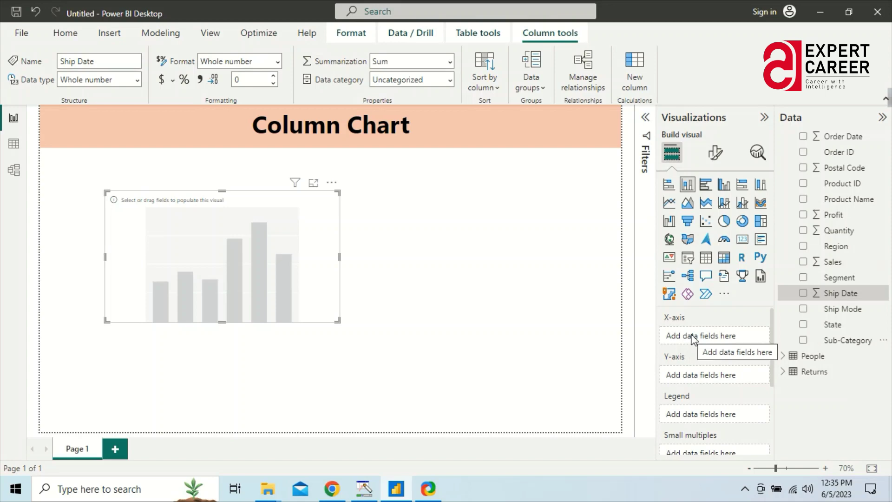
{"action": "left_click_drag", "start_coordinate": [827, 340], "coordinate": [707, 337]}
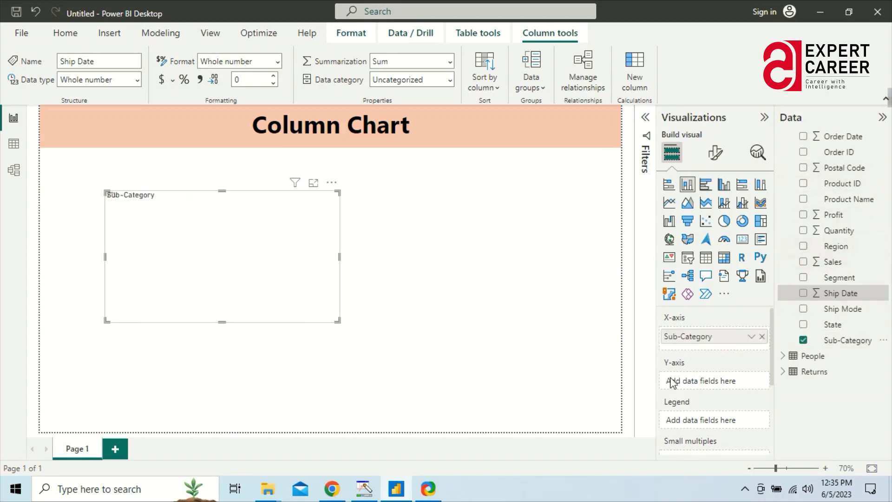
{"action": "left_click_drag", "start_coordinate": [829, 262], "coordinate": [717, 380]}
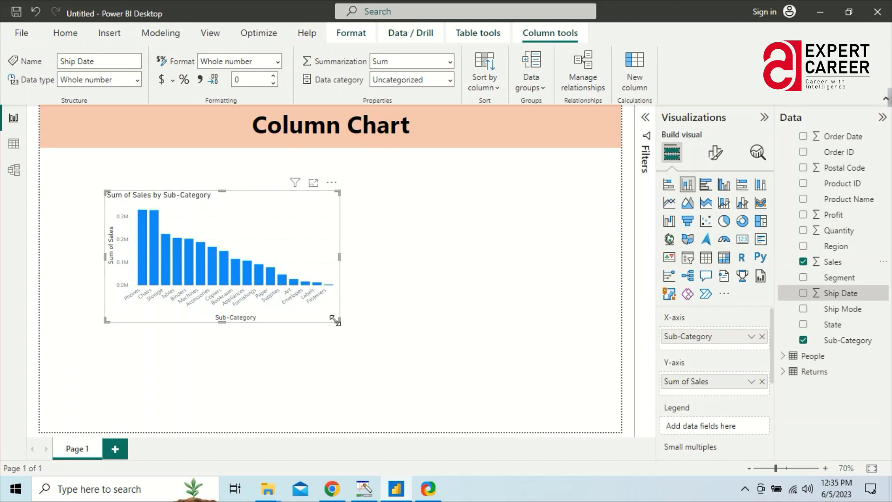
{"action": "left_click_drag", "start_coordinate": [338, 320], "coordinate": [489, 387]}
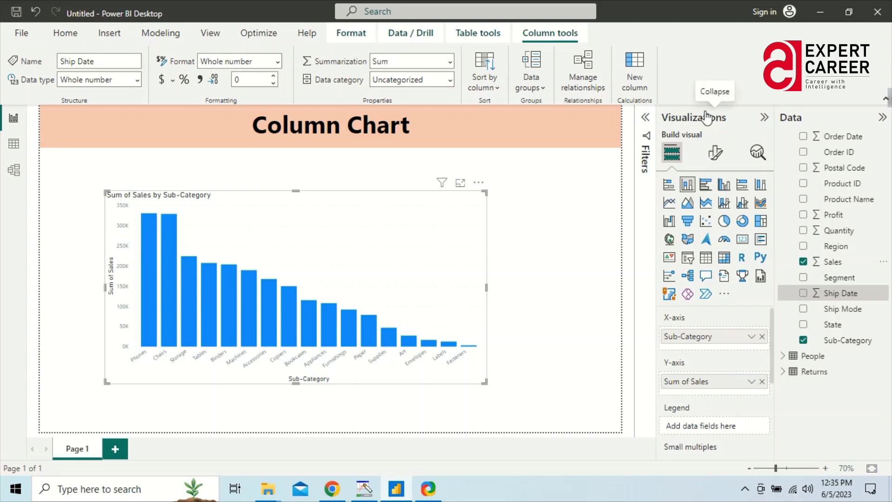
Try the column chart without its X-axis and then without its Y-axis, restoring each one.
{"action": "left_click", "coordinate": [714, 153]}
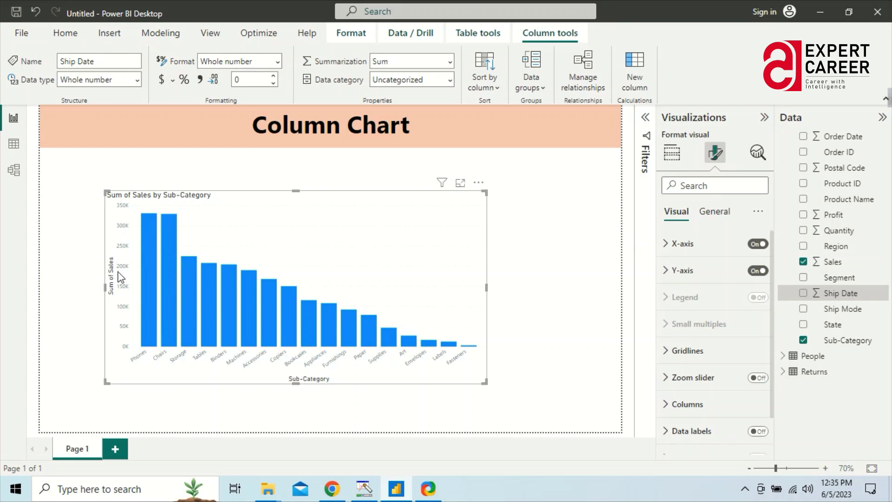
{"action": "left_click", "coordinate": [754, 248]}
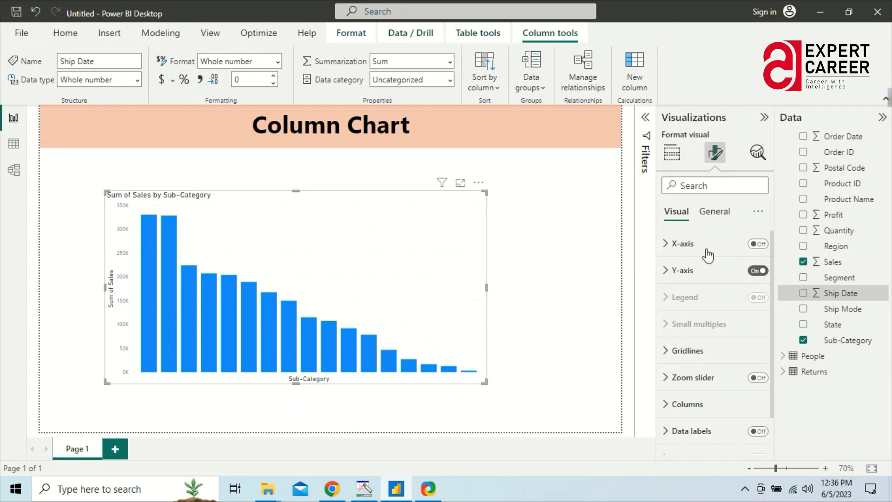
{"action": "left_click", "coordinate": [761, 246]}
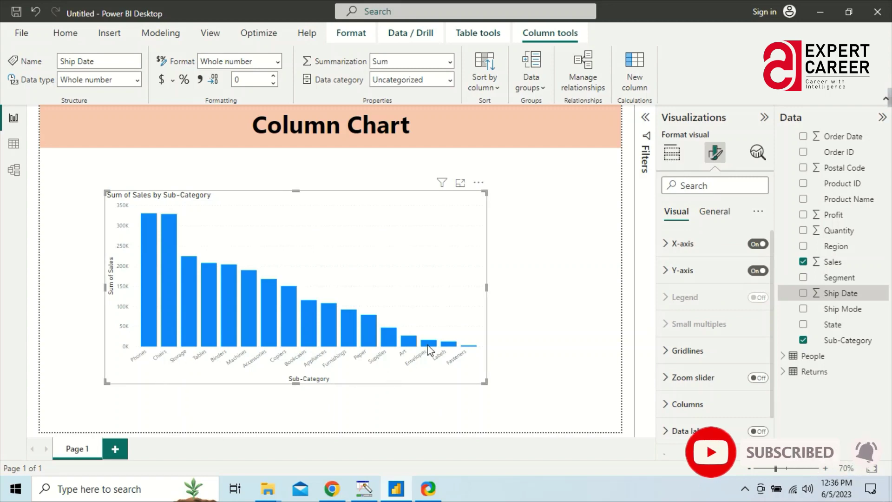
{"action": "left_click", "coordinate": [760, 245]}
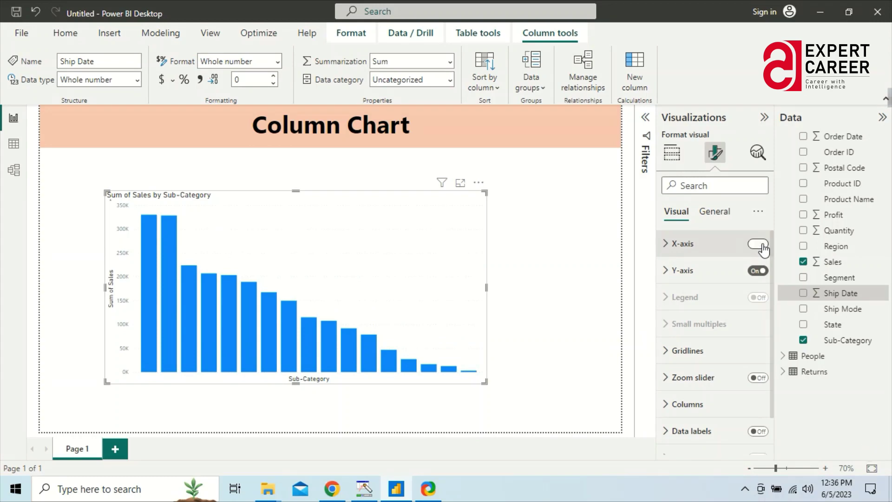
{"action": "left_click", "coordinate": [759, 244]}
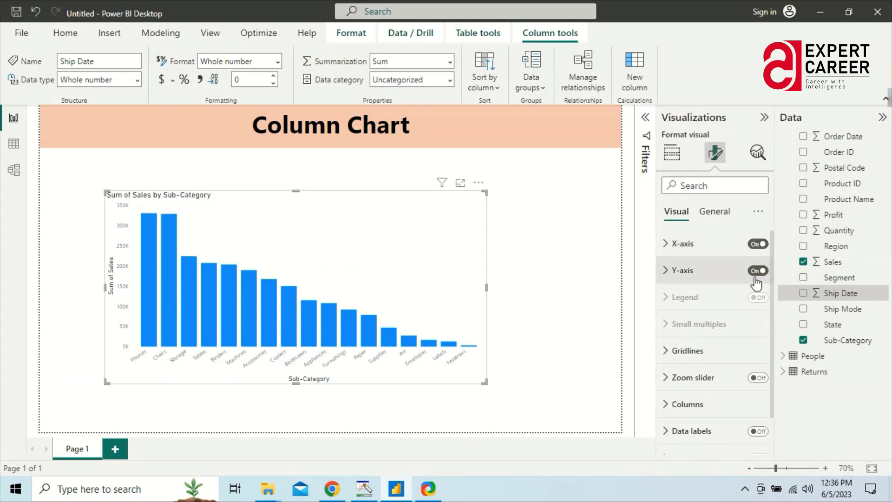
{"action": "left_click", "coordinate": [756, 274]}
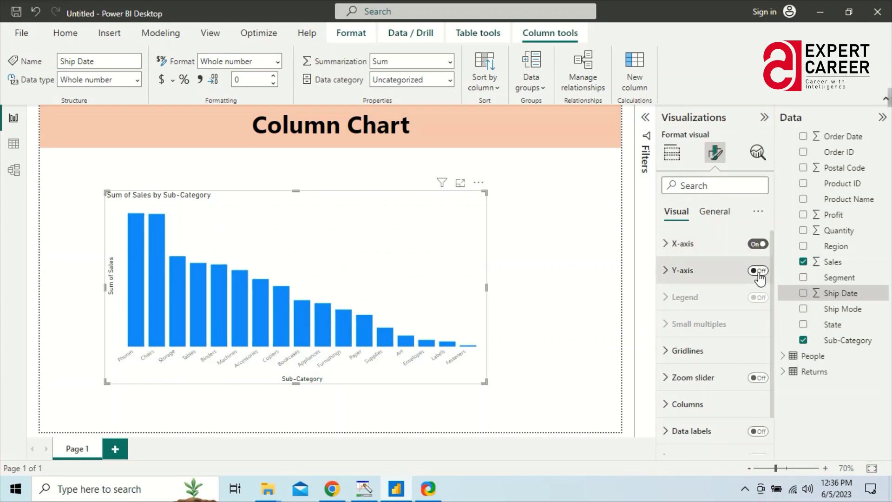
{"action": "left_click", "coordinate": [757, 272]}
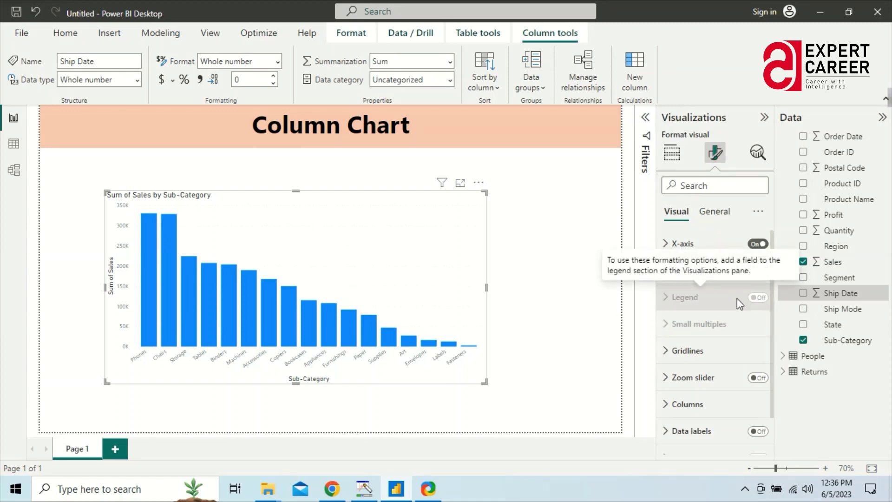
Try the zoom slider on the Sales axis by lowering its upper limit, and turn the slider off again.
{"action": "scroll", "coordinate": [718, 311], "scroll_direction": "down", "scroll_amount": 1}
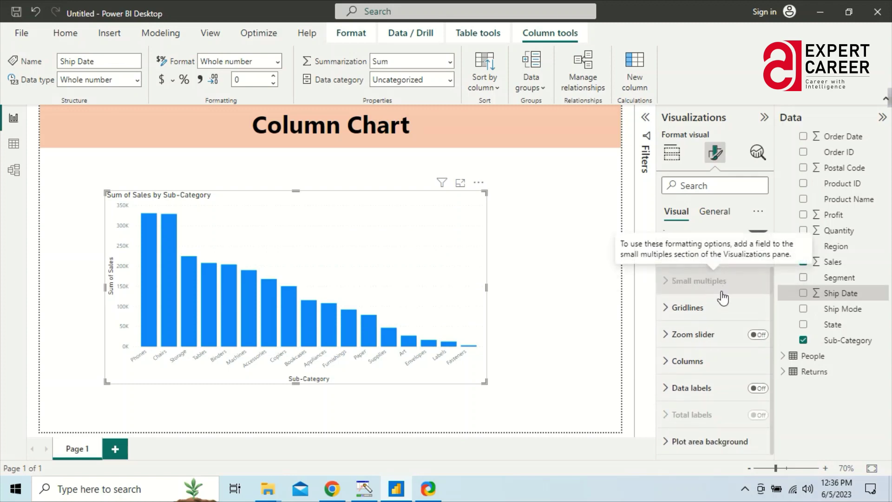
{"action": "left_click", "coordinate": [758, 335]}
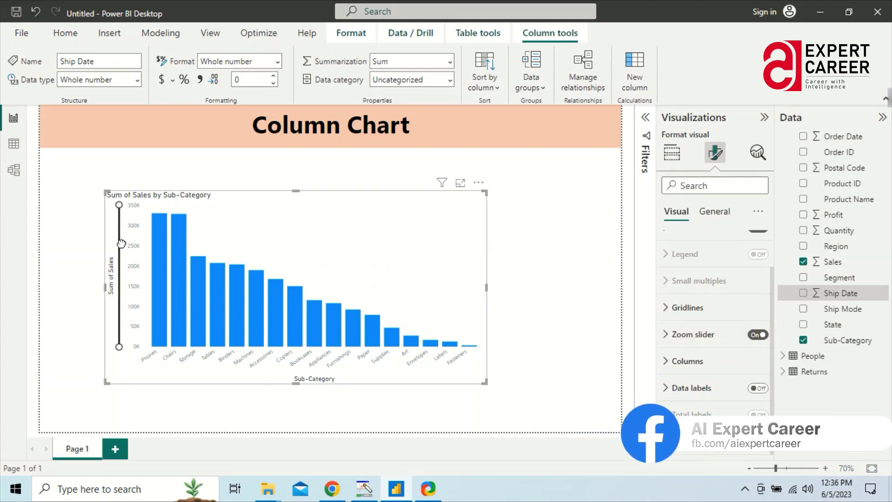
{"action": "left_click_drag", "start_coordinate": [120, 220], "coordinate": [118, 257]}
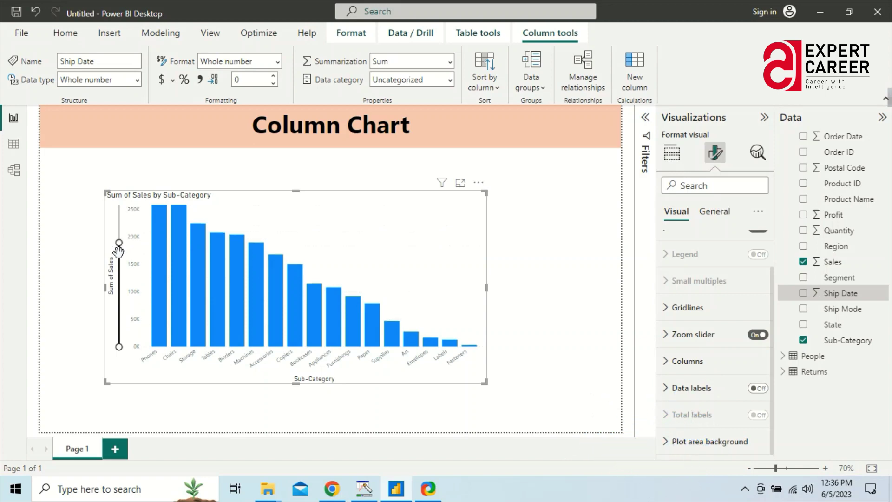
{"action": "left_click", "coordinate": [758, 335]}
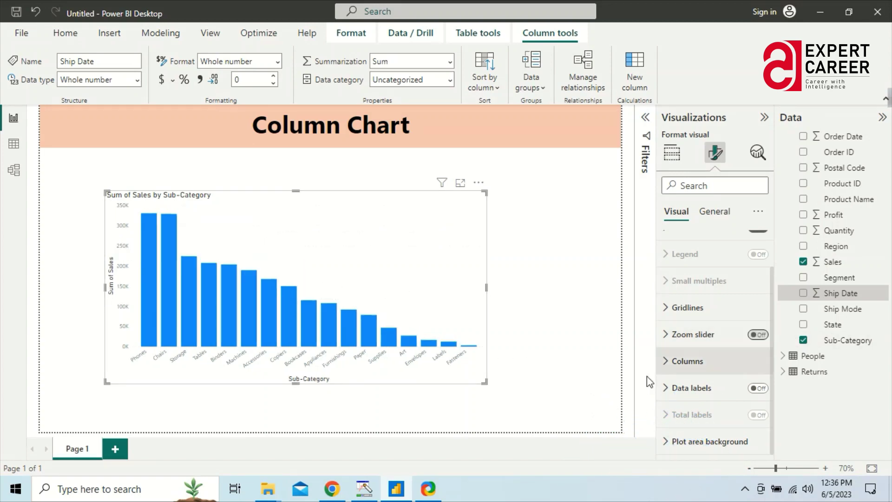
Try orange as the default color of the chart's columns, and set it back to blue.
{"action": "left_click", "coordinate": [666, 362]}
{"action": "scroll", "coordinate": [719, 384], "scroll_direction": "down", "scroll_amount": 2}
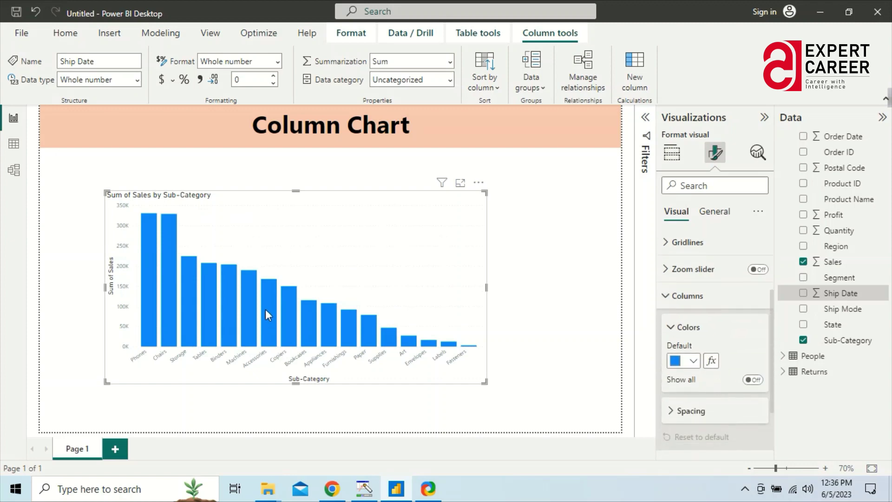
{"action": "mouse_move", "coordinate": [164, 256]}
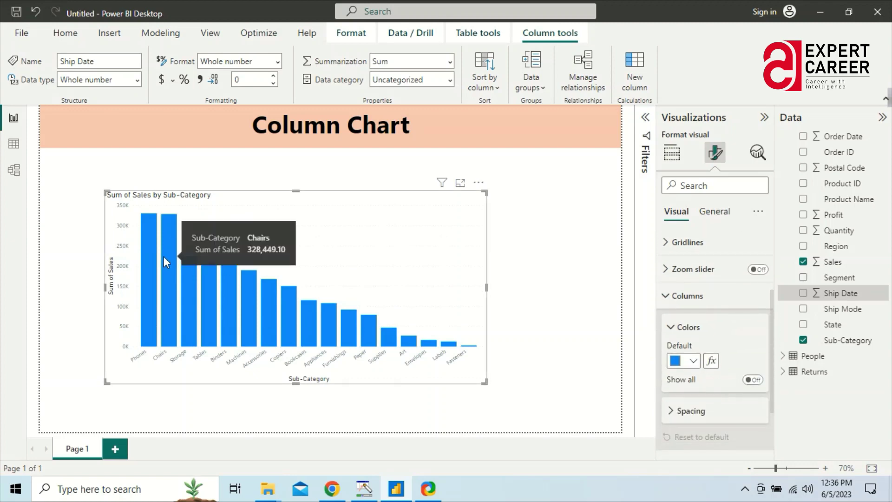
{"action": "left_click", "coordinate": [694, 361]}
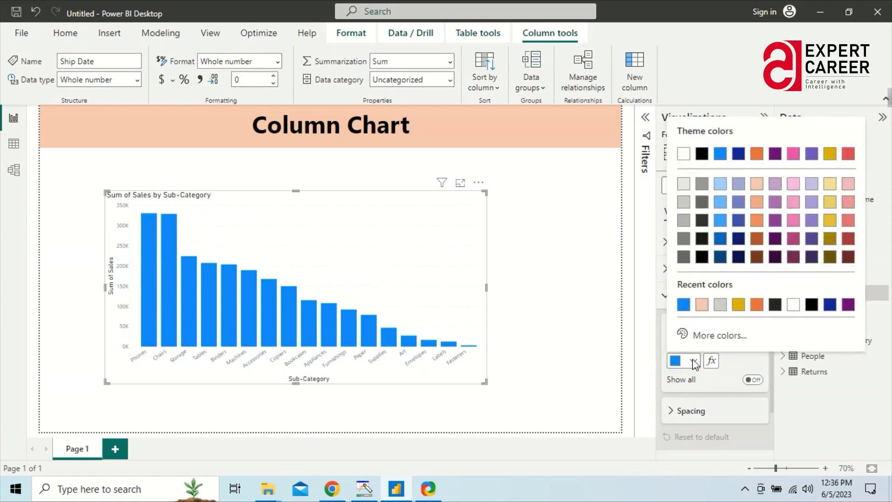
{"action": "left_click", "coordinate": [756, 154]}
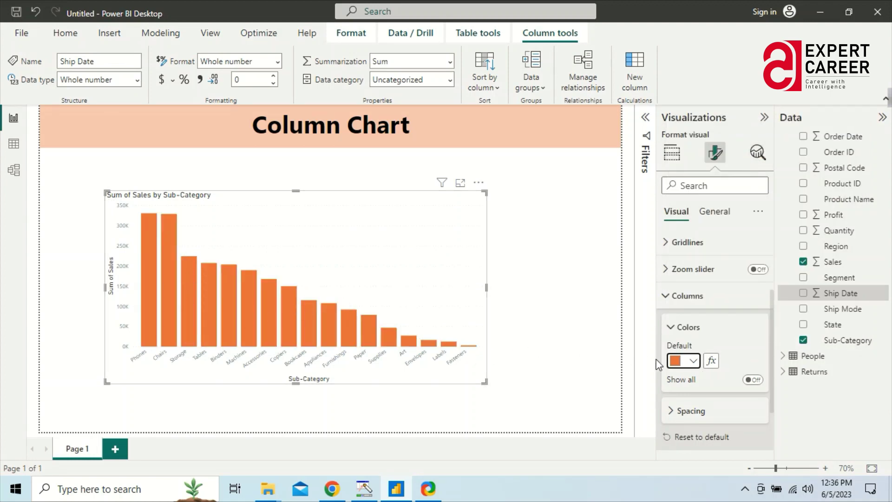
{"action": "left_click", "coordinate": [693, 362]}
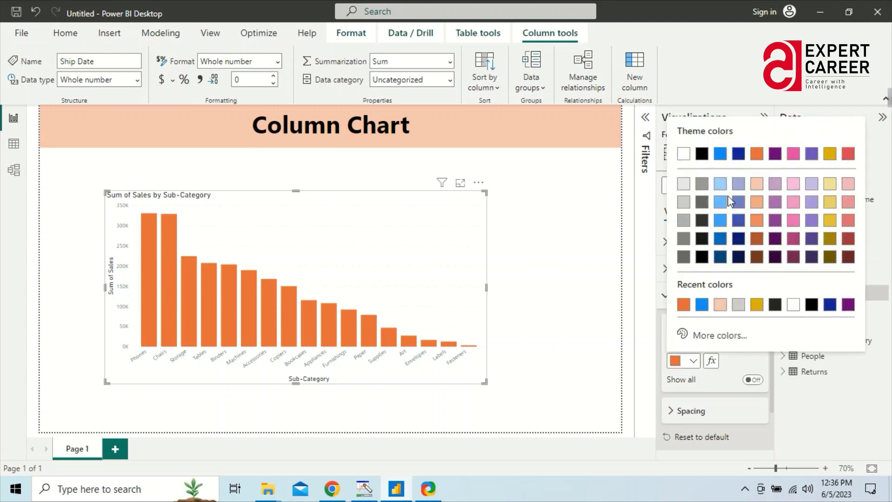
{"action": "left_click", "coordinate": [721, 153]}
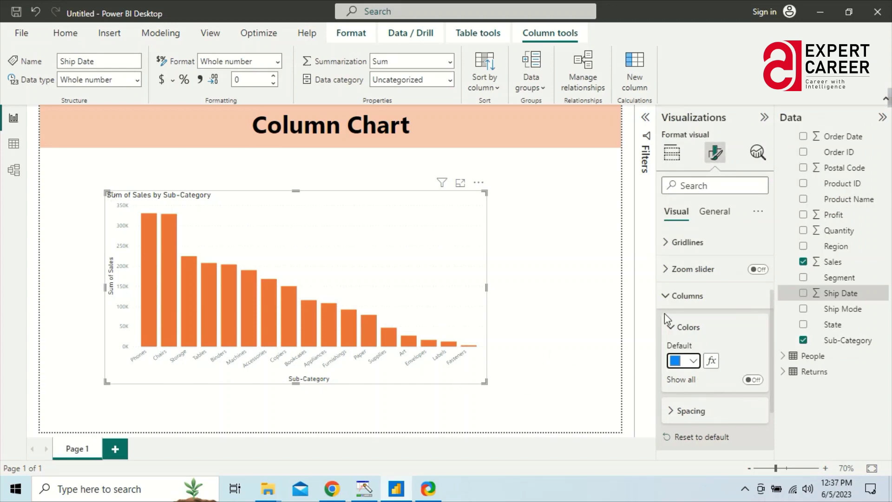
Examine the column spacing options, including inner padding and minimum category width.
{"action": "scroll", "coordinate": [673, 307], "scroll_direction": "down", "scroll_amount": 3}
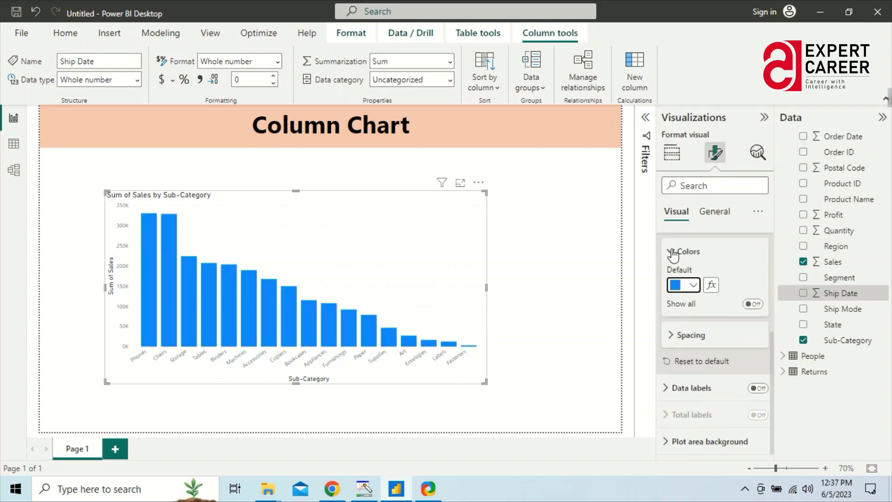
{"action": "left_click", "coordinate": [672, 338]}
{"action": "left_click", "coordinate": [672, 343]}
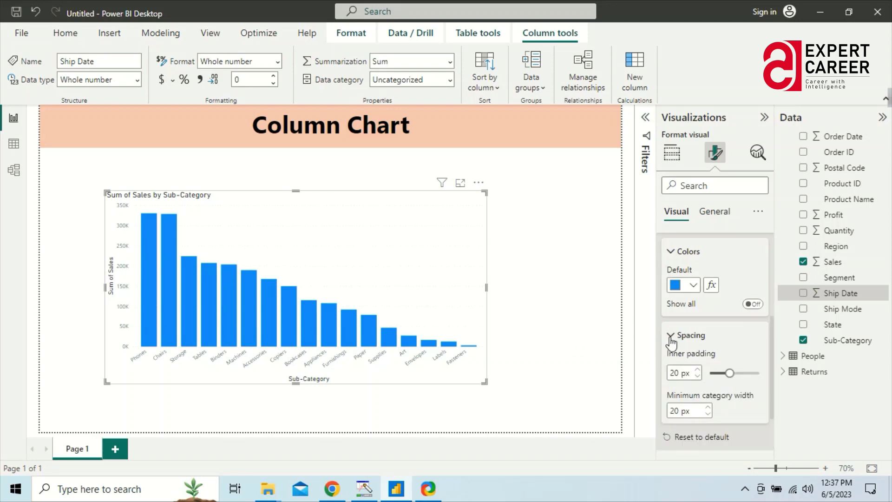
{"action": "left_click", "coordinate": [671, 342]}
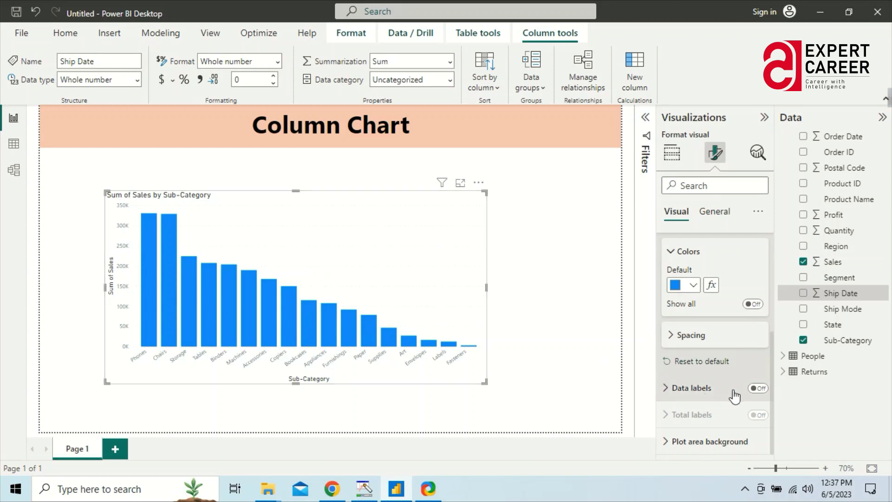
Try data labels on the columns twice, turning them off again each time.
{"action": "left_click", "coordinate": [758, 388]}
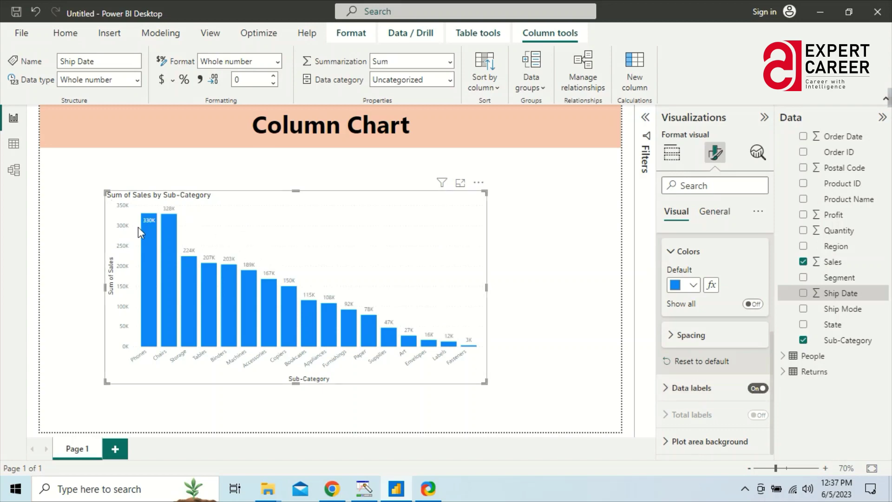
{"action": "left_click", "coordinate": [756, 390]}
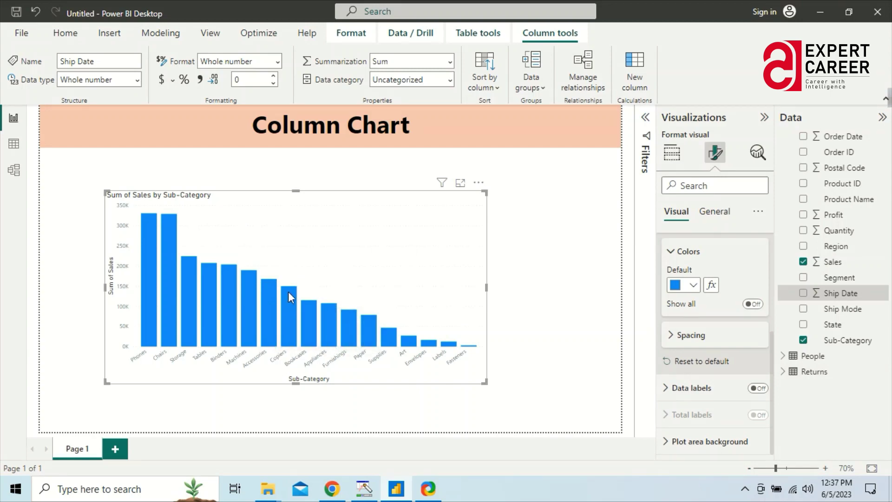
{"action": "mouse_move", "coordinate": [289, 297]}
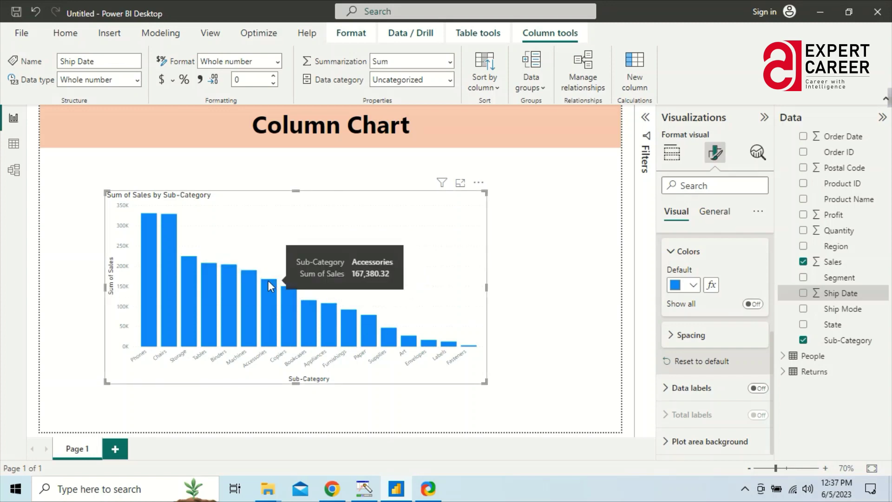
{"action": "left_click", "coordinate": [762, 390]}
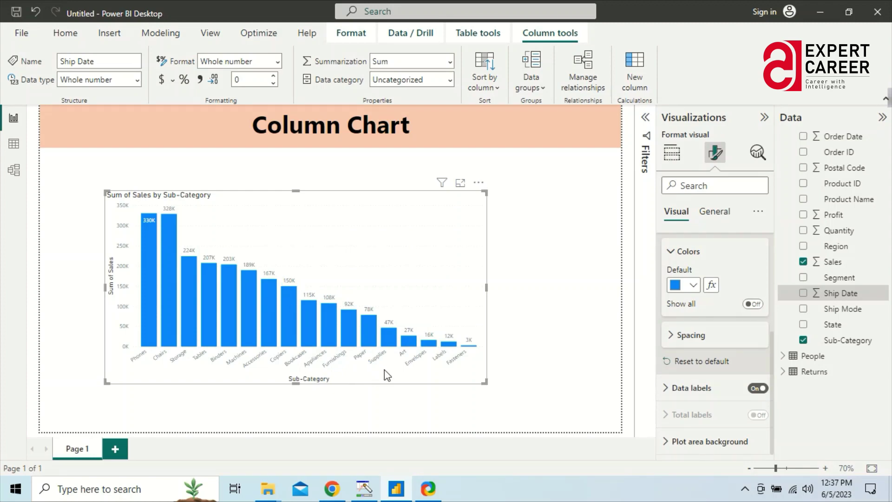
{"action": "mouse_move", "coordinate": [411, 341]}
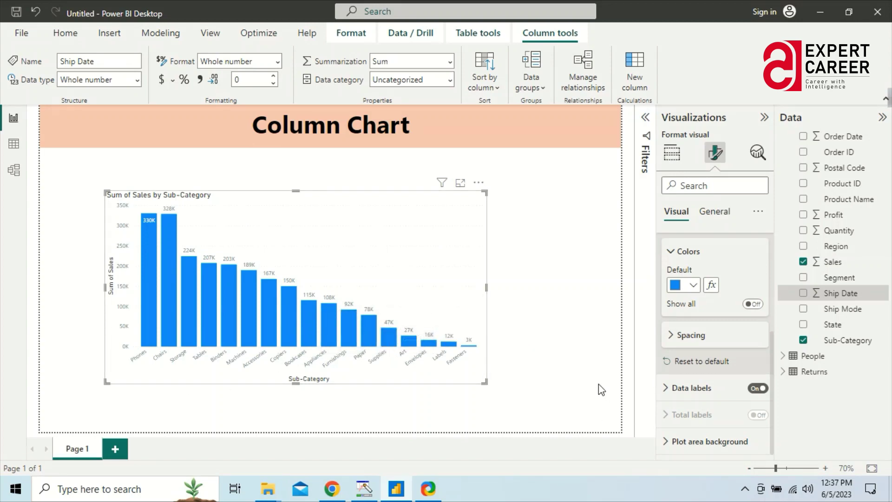
{"action": "left_click", "coordinate": [757, 389]}
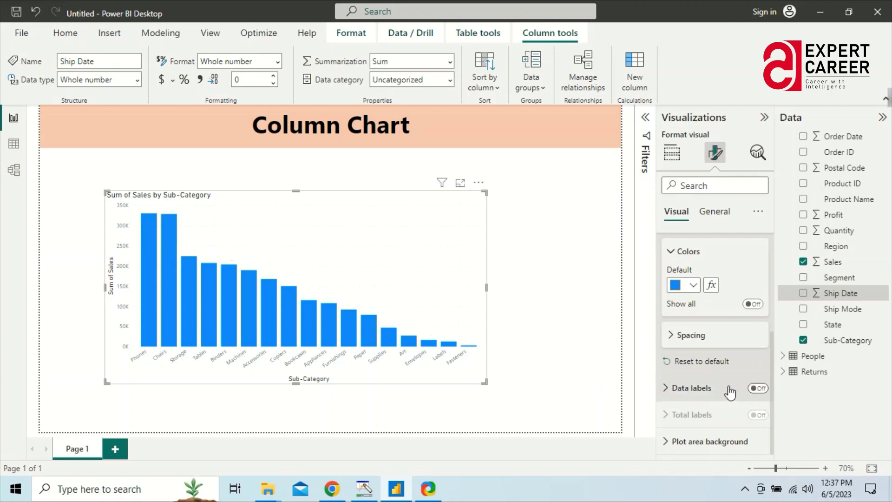
Examine the plot area background options of the column chart.
{"action": "left_click", "coordinate": [667, 447]}
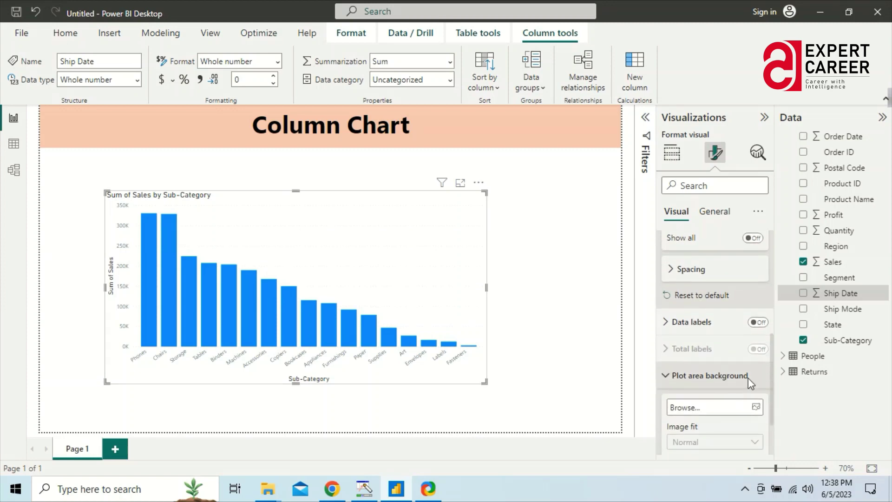
{"action": "left_click", "coordinate": [666, 309]}
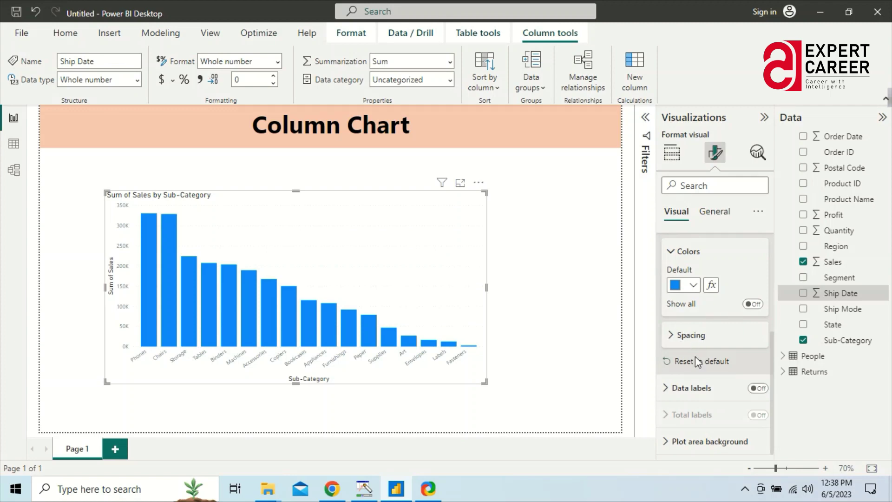
{"action": "scroll", "coordinate": [697, 363], "scroll_direction": "up", "scroll_amount": 5}
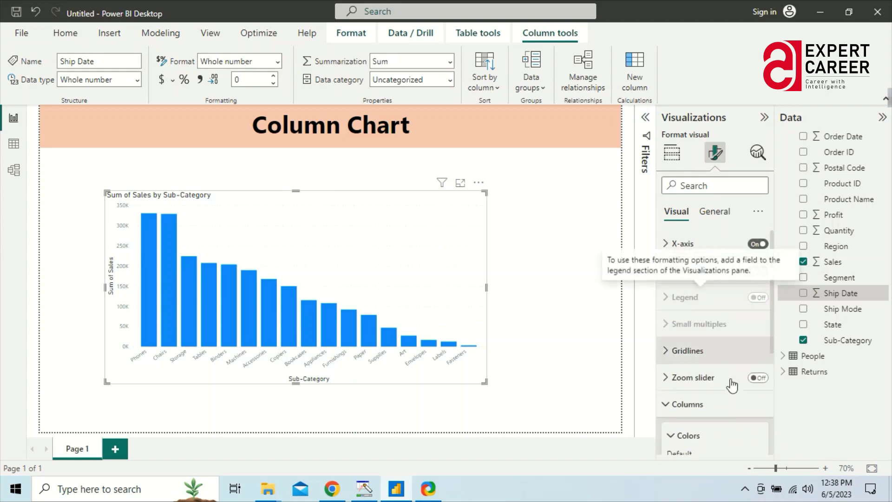
Try the chart without its title, and turn the title back on.
{"action": "left_click", "coordinate": [710, 218]}
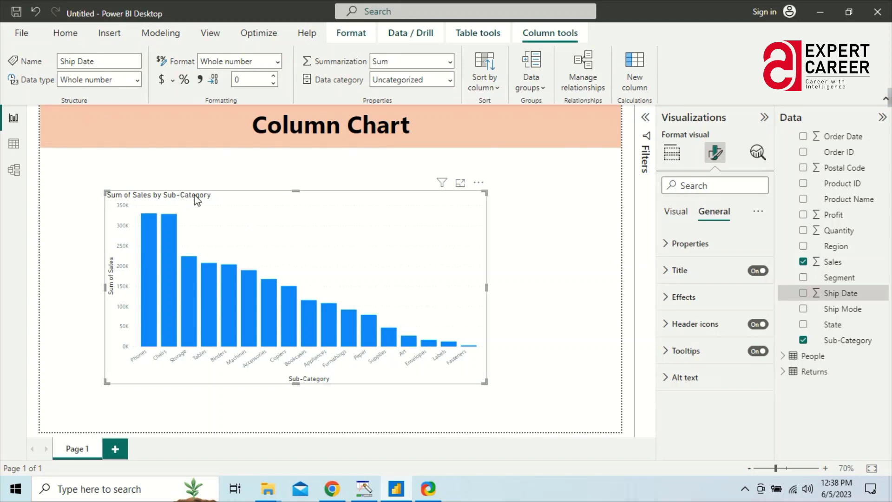
{"action": "left_click", "coordinate": [757, 271]}
{"action": "left_click", "coordinate": [758, 272]}
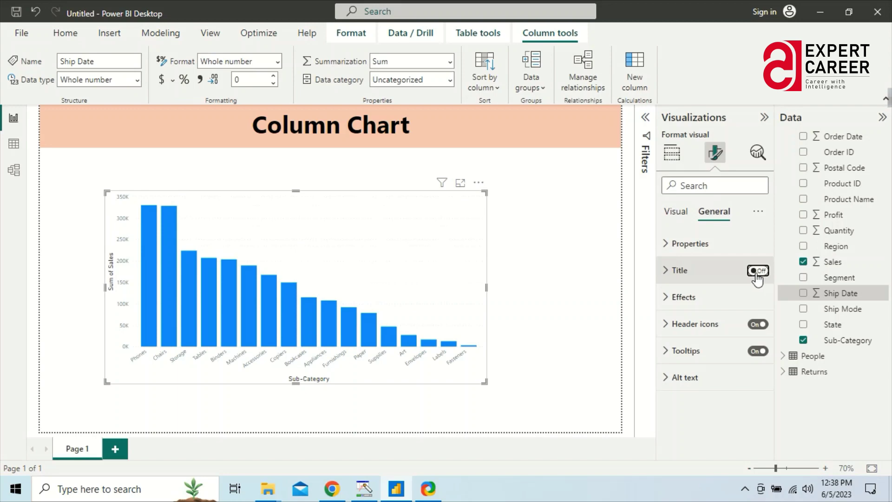
Center the chart title and shorten its text to "Sales by Sub-Category".
{"action": "left_click", "coordinate": [667, 273]}
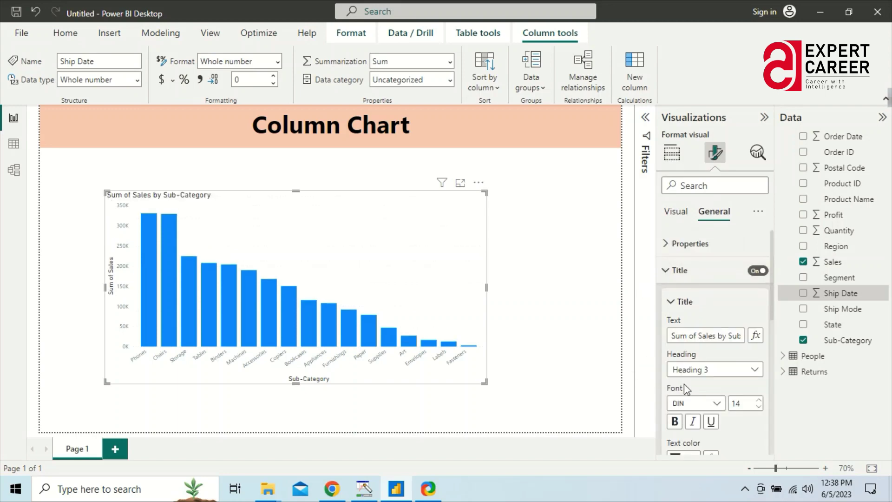
{"action": "scroll", "coordinate": [716, 372], "scroll_direction": "down", "scroll_amount": 5}
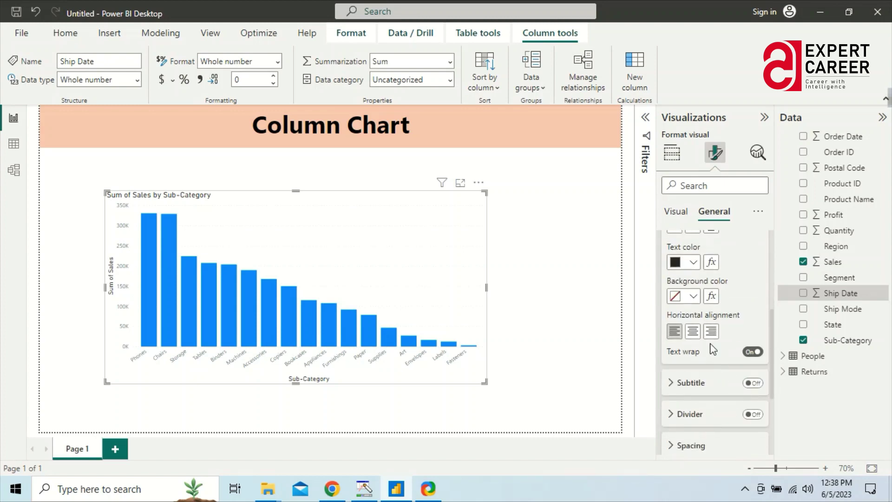
{"action": "left_click", "coordinate": [693, 332]}
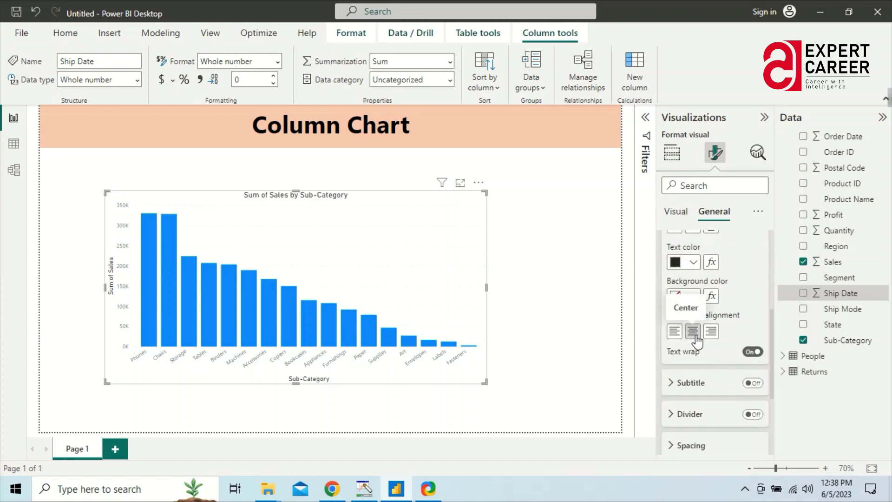
{"action": "scroll", "coordinate": [754, 338], "scroll_direction": "up", "scroll_amount": 5}
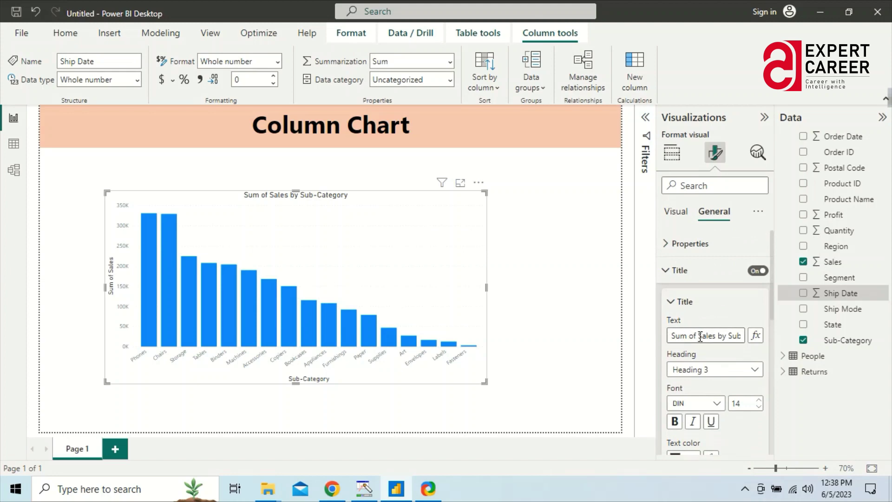
{"action": "left_click_drag", "start_coordinate": [699, 336], "coordinate": [665, 335]}
{"action": "key", "text": "BackSpace"}
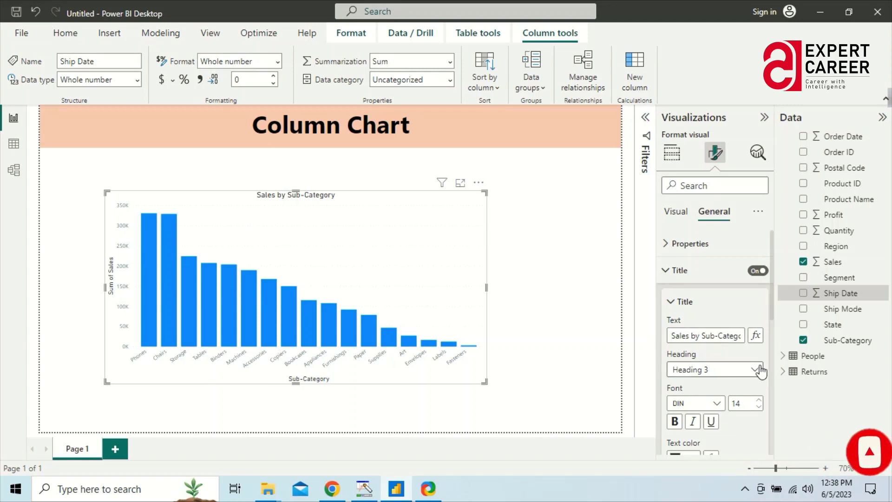
Make the centered chart title bold and color its text blue (#118DFF).
{"action": "scroll", "coordinate": [702, 369], "scroll_direction": "down", "scroll_amount": 2}
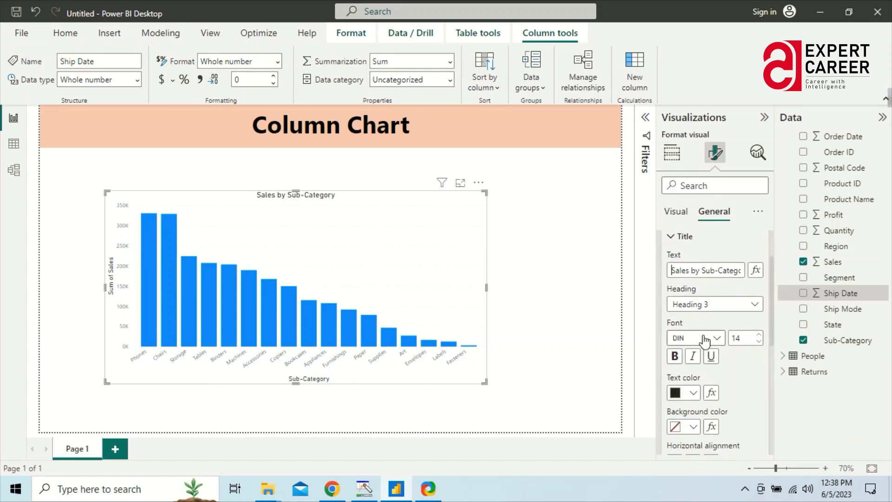
{"action": "left_click", "coordinate": [674, 356]}
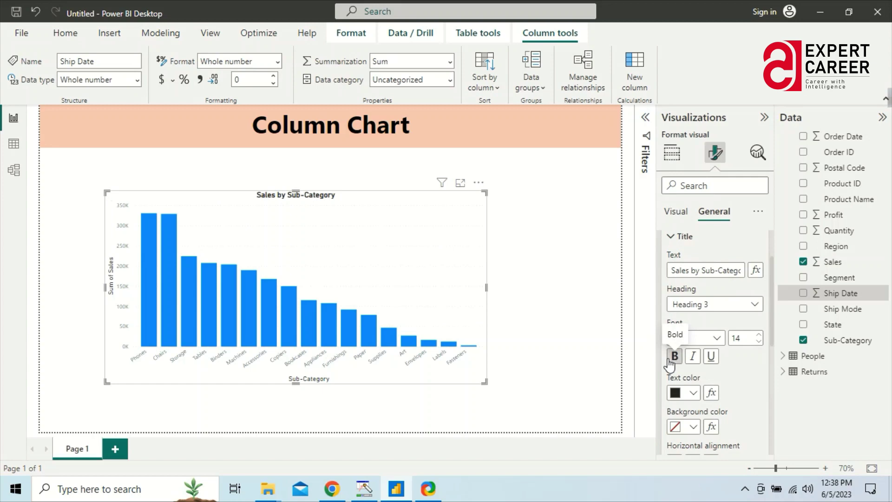
{"action": "left_click", "coordinate": [692, 392]}
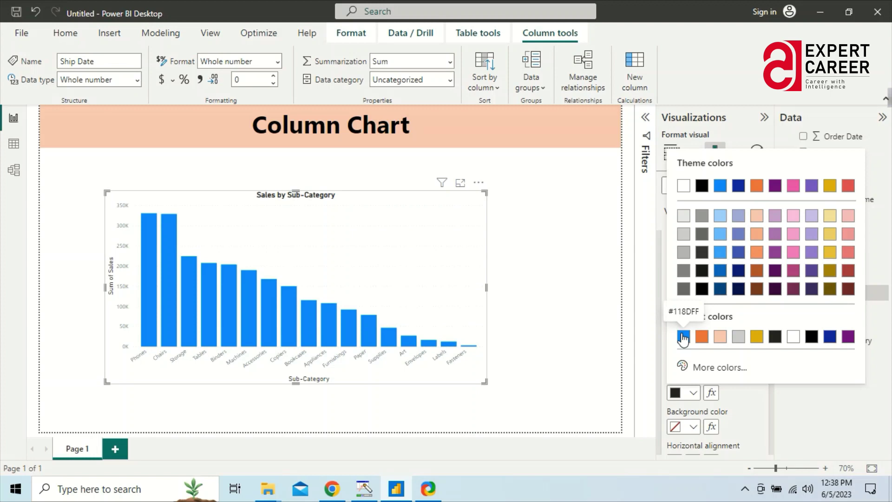
{"action": "left_click", "coordinate": [683, 336]}
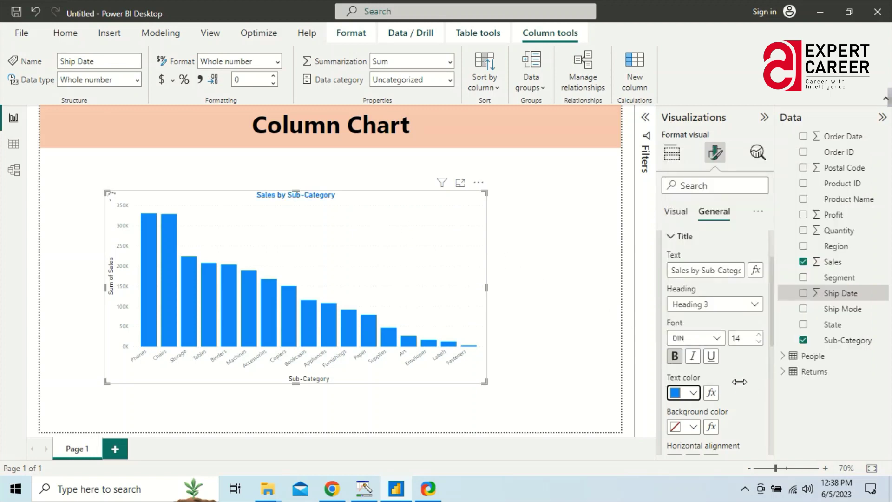
{"action": "scroll", "coordinate": [696, 427], "scroll_direction": "down", "scroll_amount": 2}
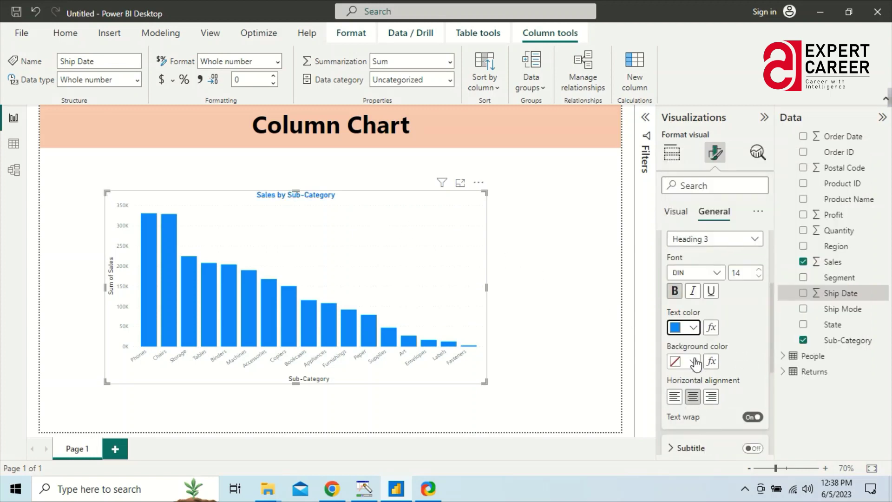
{"action": "left_click", "coordinate": [694, 398]}
Set the chart's background color to a golden yellow theme shade.
{"action": "scroll", "coordinate": [735, 347], "scroll_direction": "down", "scroll_amount": 3}
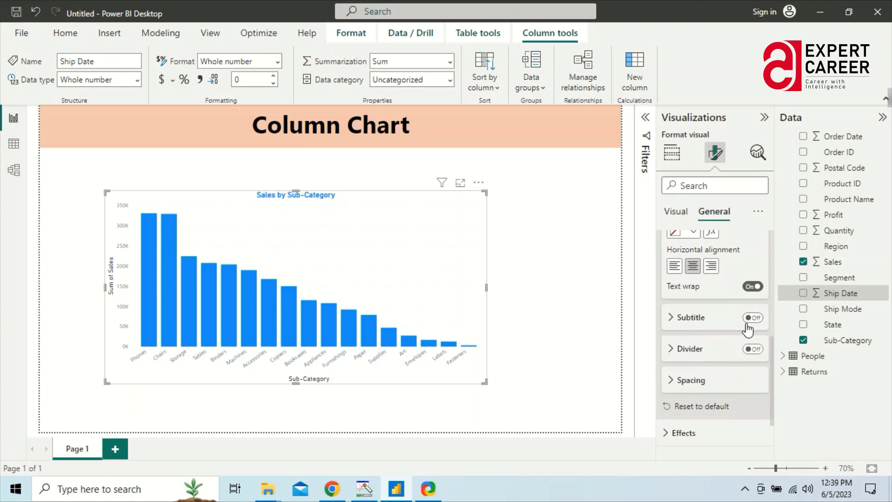
{"action": "scroll", "coordinate": [718, 342], "scroll_direction": "down", "scroll_amount": 2}
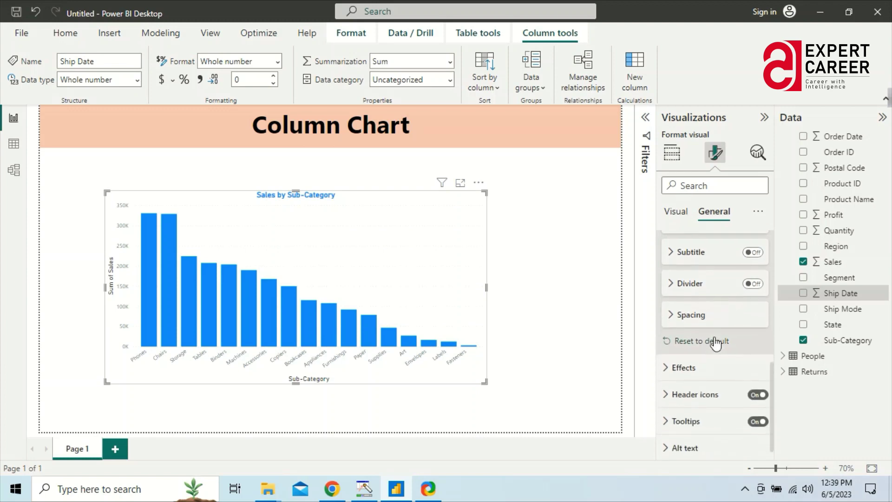
{"action": "left_click", "coordinate": [675, 363]}
{"action": "scroll", "coordinate": [688, 361], "scroll_direction": "down", "scroll_amount": 2}
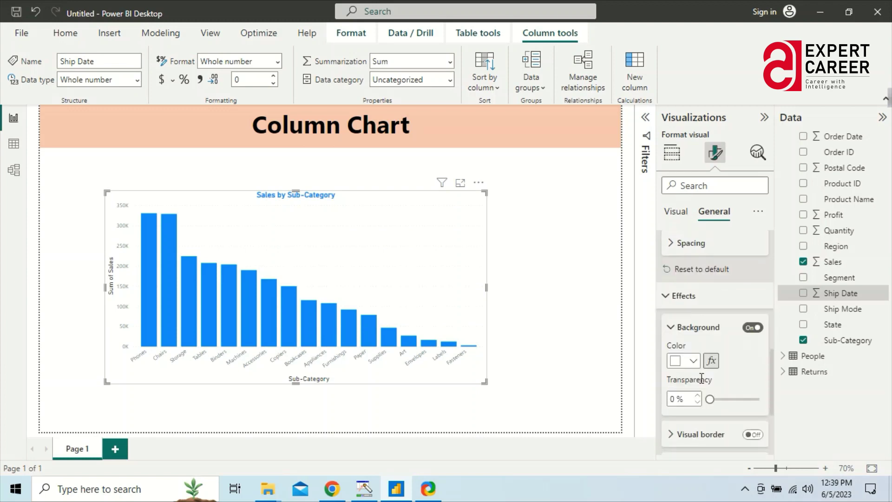
{"action": "left_click", "coordinate": [694, 362]}
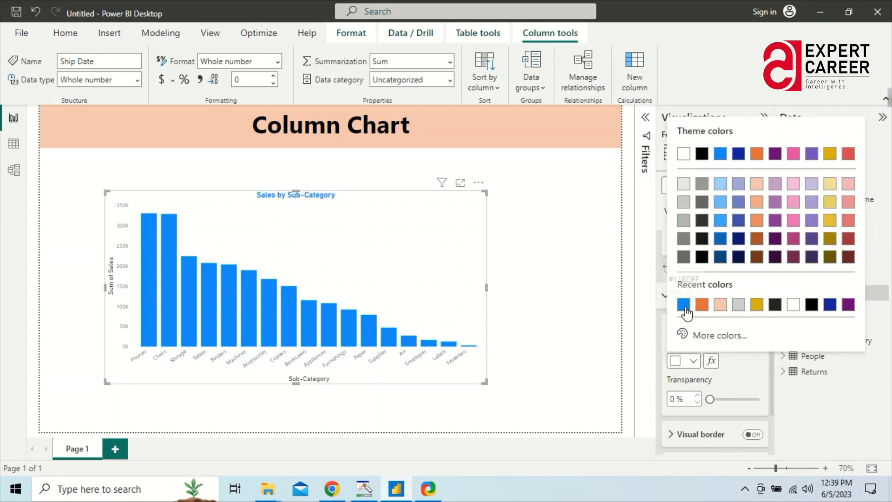
{"action": "left_click", "coordinate": [831, 222]}
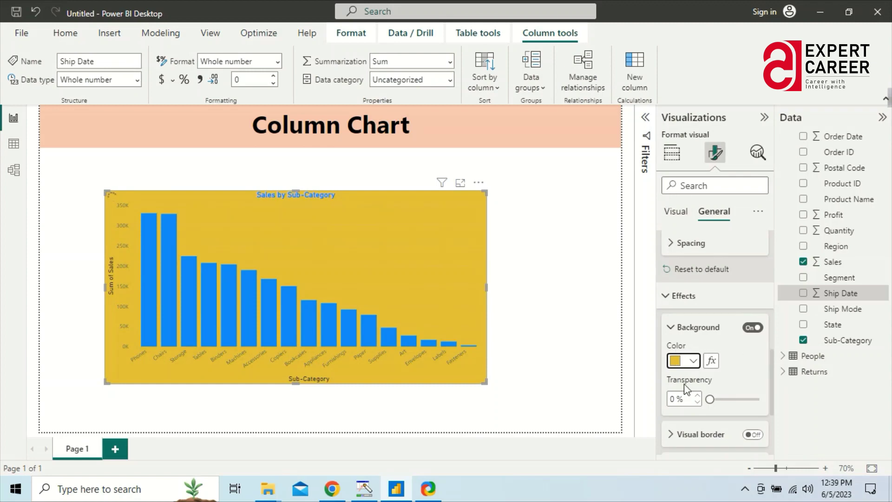
Turn off the sales chart's background and turn on its visual border.
{"action": "left_click", "coordinate": [754, 328]}
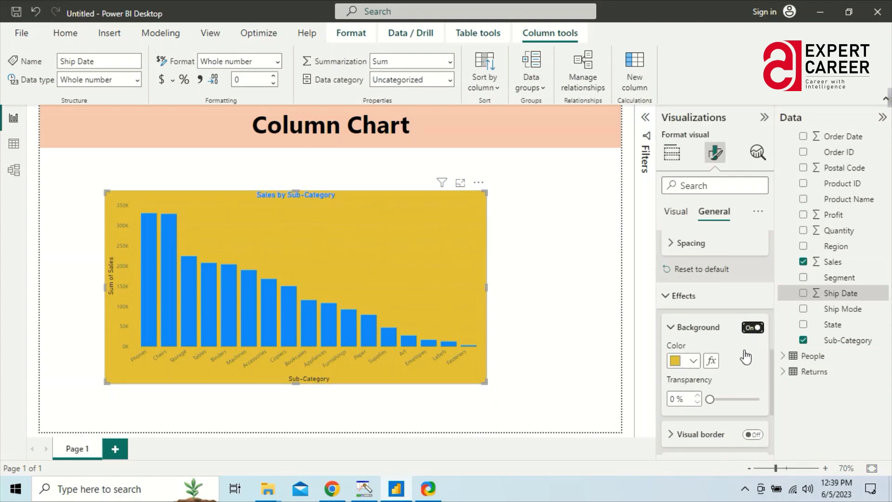
{"action": "scroll", "coordinate": [737, 348], "scroll_direction": "down", "scroll_amount": 2}
{"action": "scroll", "coordinate": [737, 347], "scroll_direction": "down", "scroll_amount": 2}
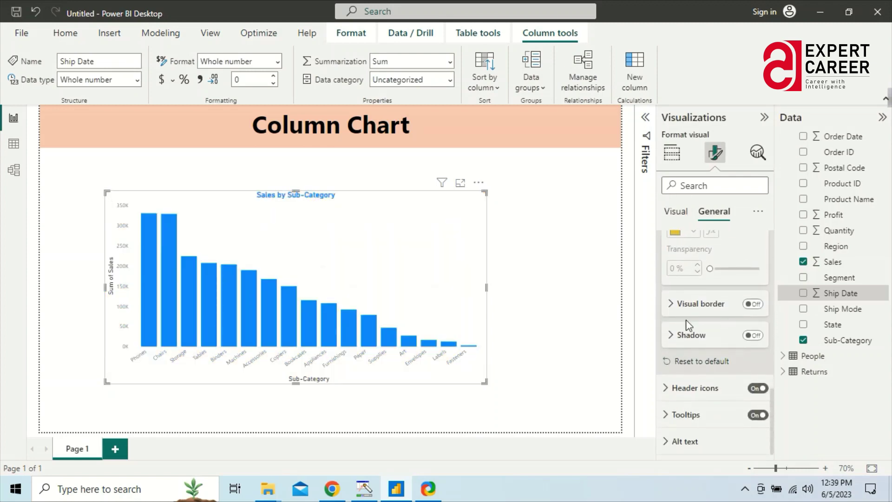
{"action": "left_click", "coordinate": [752, 304]}
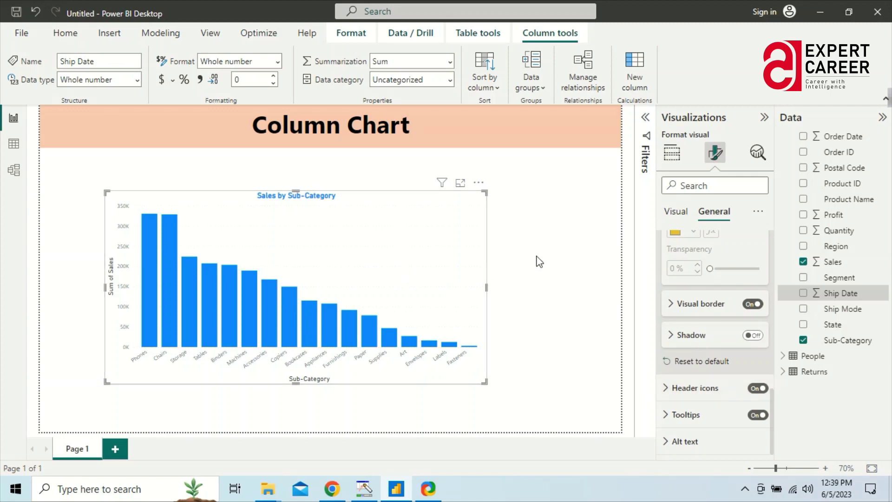
{"action": "left_click", "coordinate": [565, 273]}
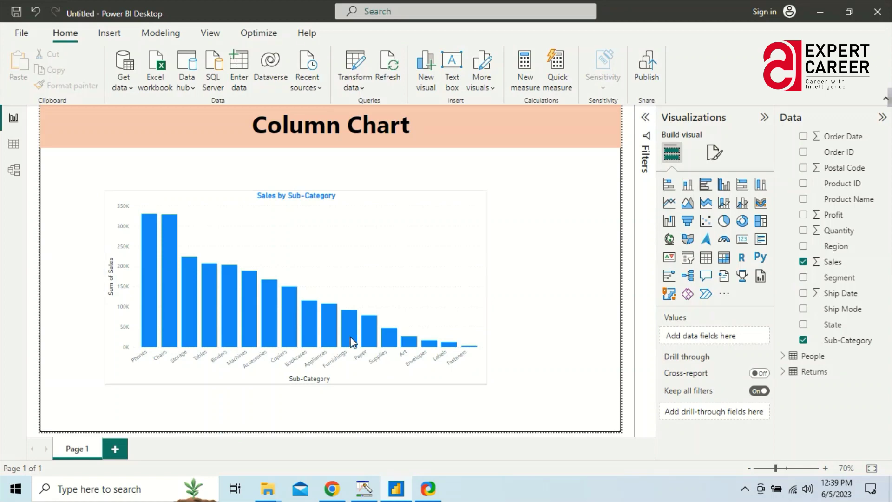
Look through the sales chart's additional options, such as data export, spotlight and axis sorting.
{"action": "left_click", "coordinate": [398, 273]}
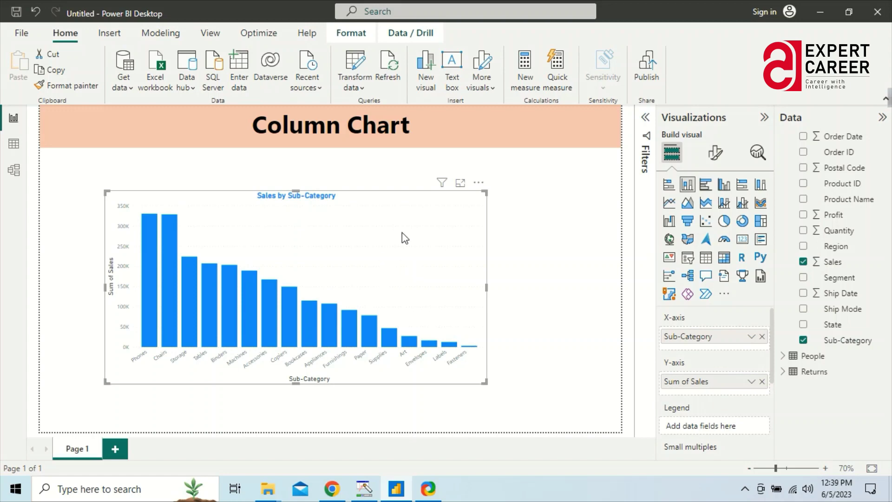
{"action": "left_click", "coordinate": [479, 184]}
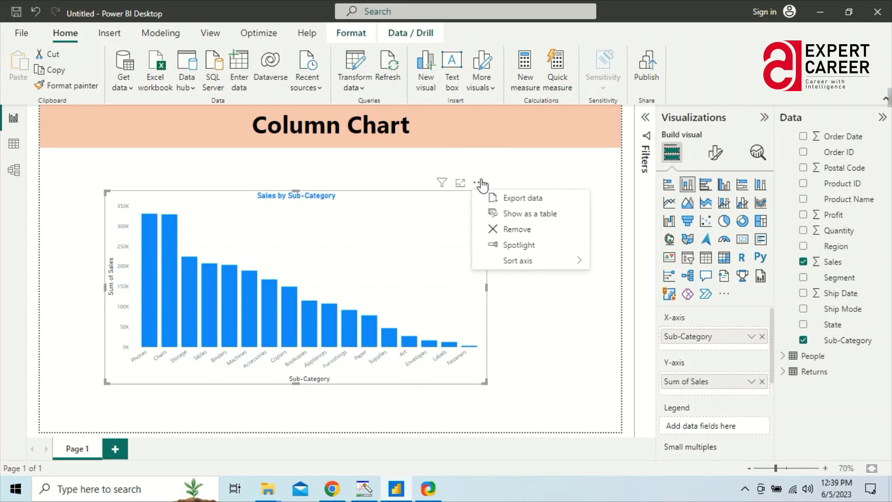
{"action": "left_click", "coordinate": [540, 175]}
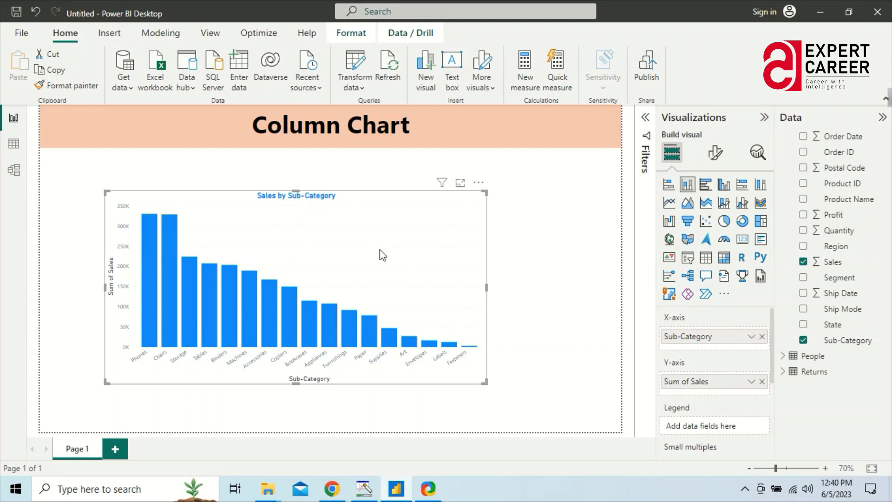
Try the sales chart as a 100% stacked column chart, and convert it to a stacked bar chart.
{"action": "left_click", "coordinate": [759, 187]}
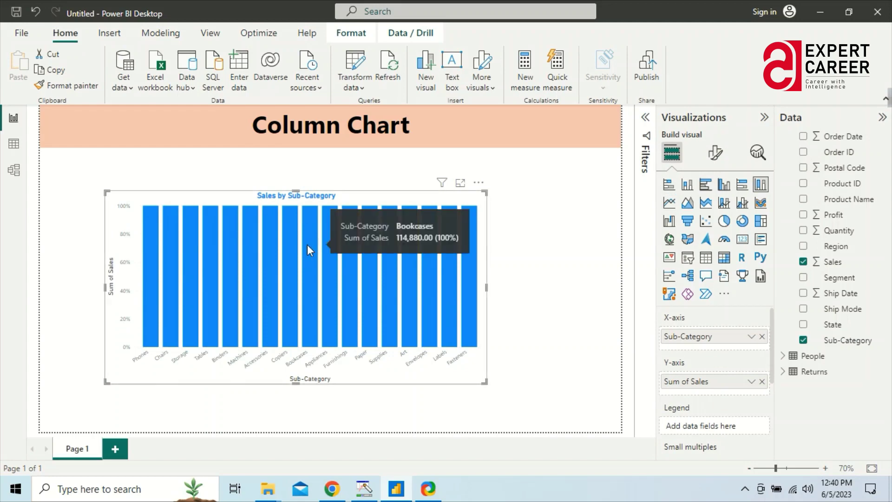
{"action": "left_click", "coordinate": [668, 186]}
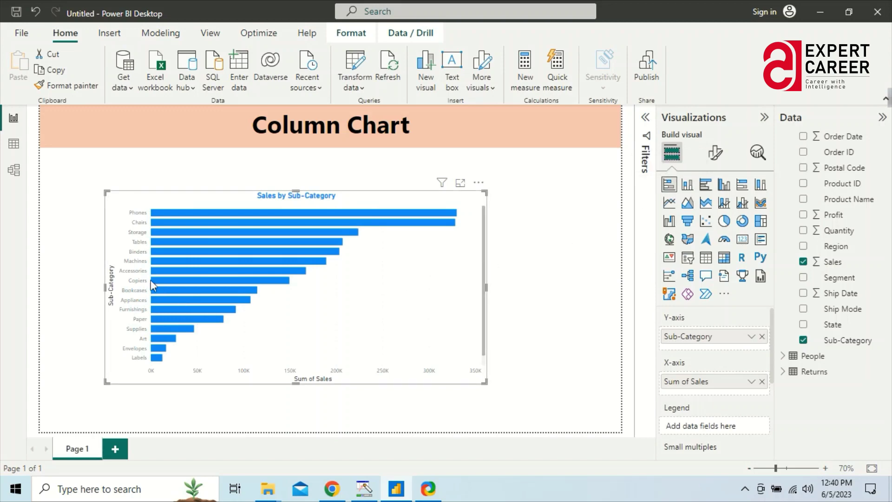